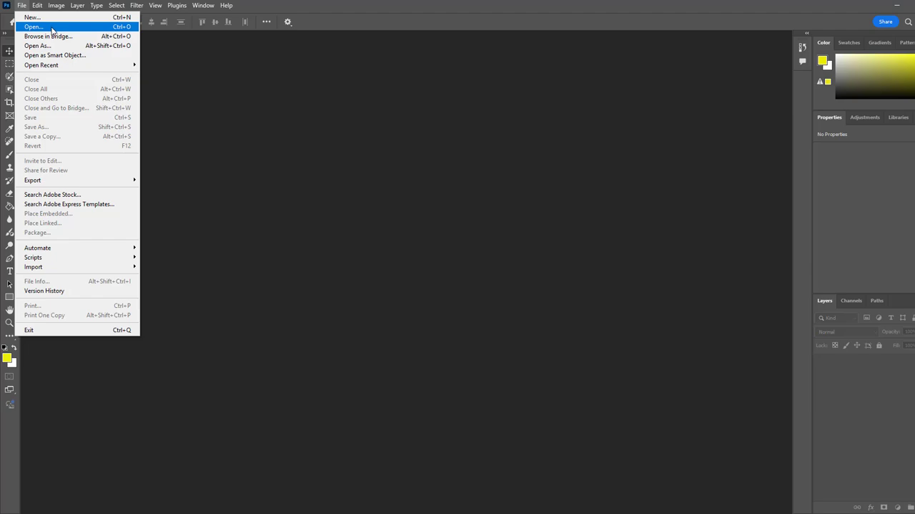
Step: Open the lego people 2 image from the Desktop folder
{"action": "left_click", "coordinate": [51, 28]}
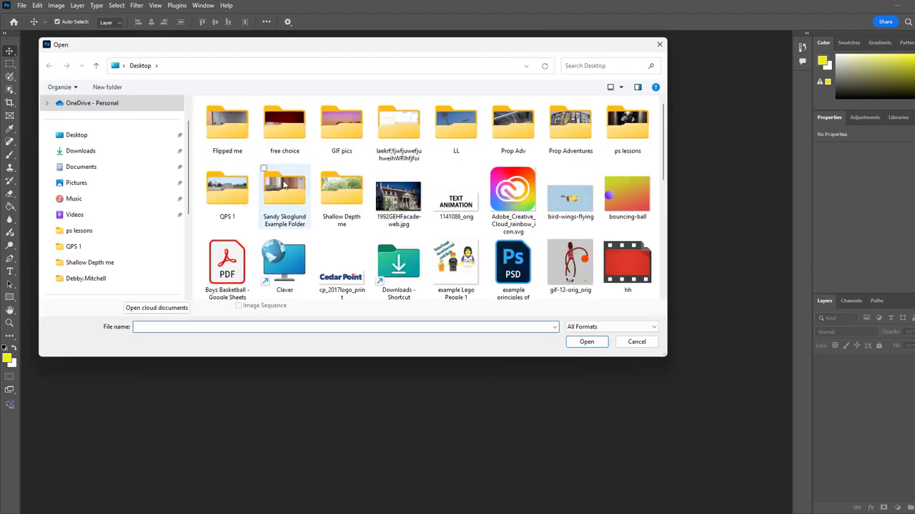
{"action": "scroll", "coordinate": [486, 225], "scroll_direction": "down", "scroll_amount": 4}
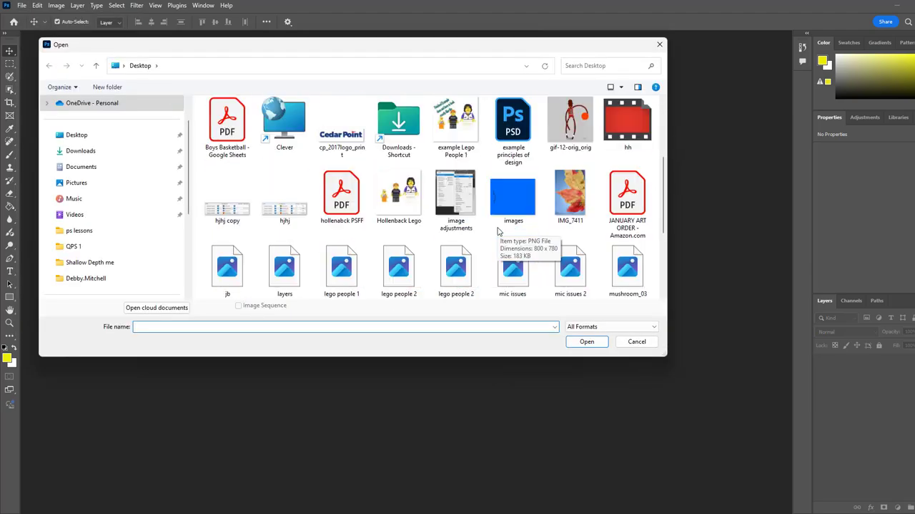
{"action": "left_click", "coordinate": [414, 275]}
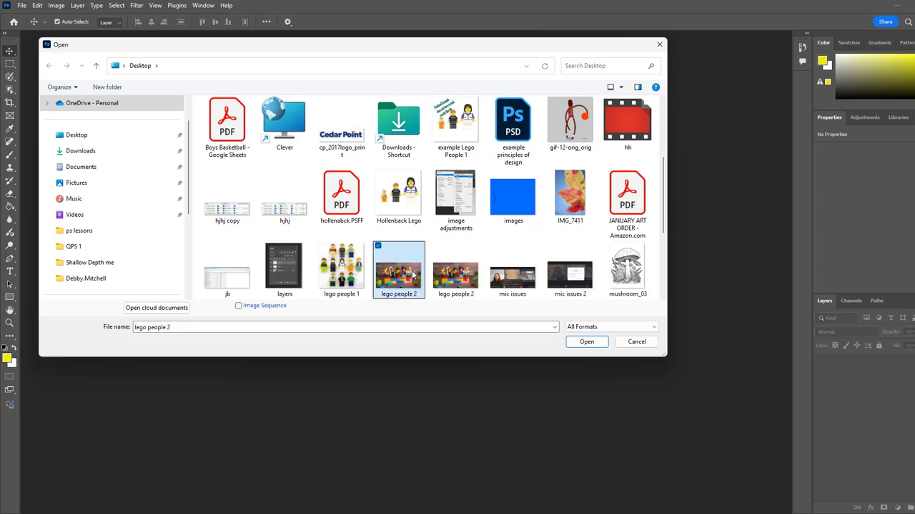
{"action": "left_click", "coordinate": [586, 341]}
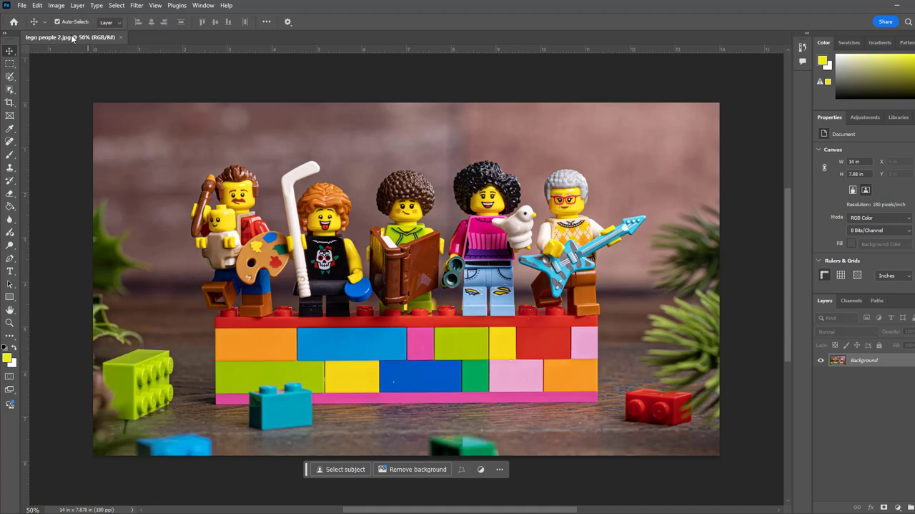
Step: Float the lego people 2.jpg window, reduce its view to 25%, and shrink and reposition the window around the image
{"action": "left_click_drag", "start_coordinate": [76, 39], "coordinate": [130, 115]}
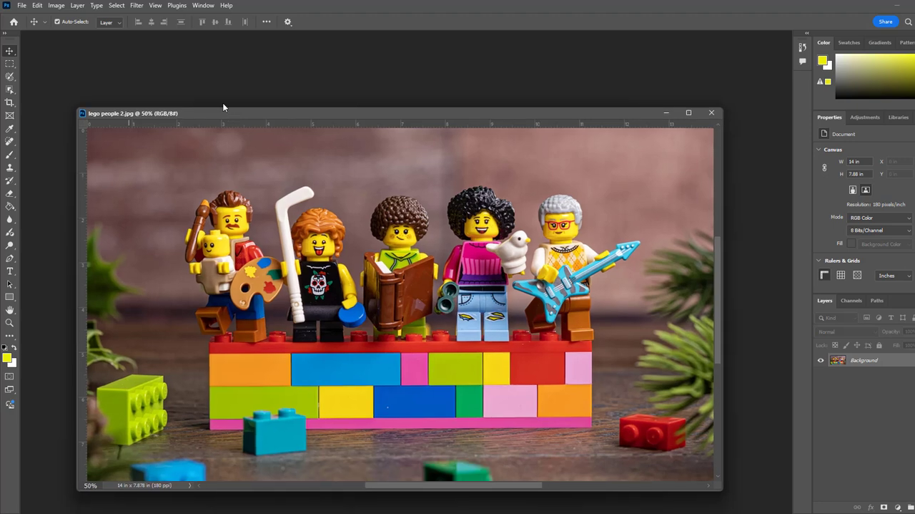
{"action": "left_click_drag", "start_coordinate": [229, 113], "coordinate": [211, 72]}
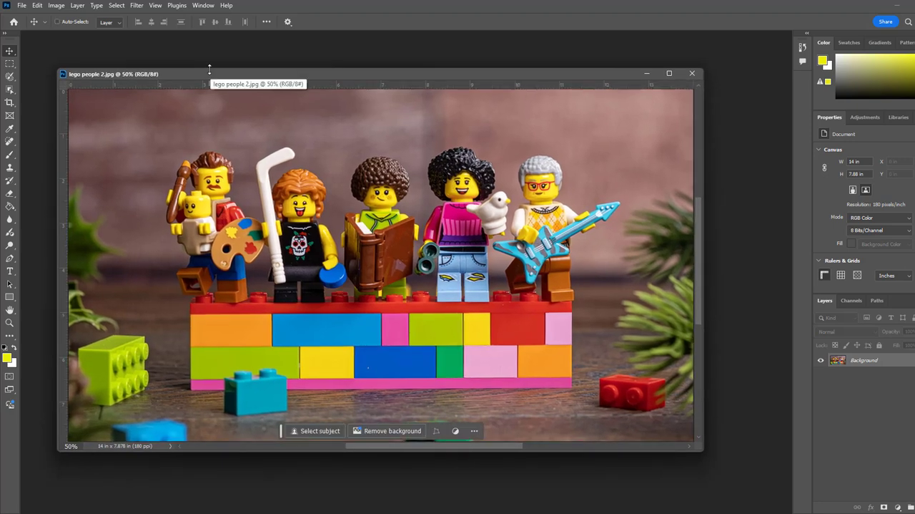
{"action": "key", "text": "ctrl+minus"}
{"action": "key", "text": "ctrl+minus"}
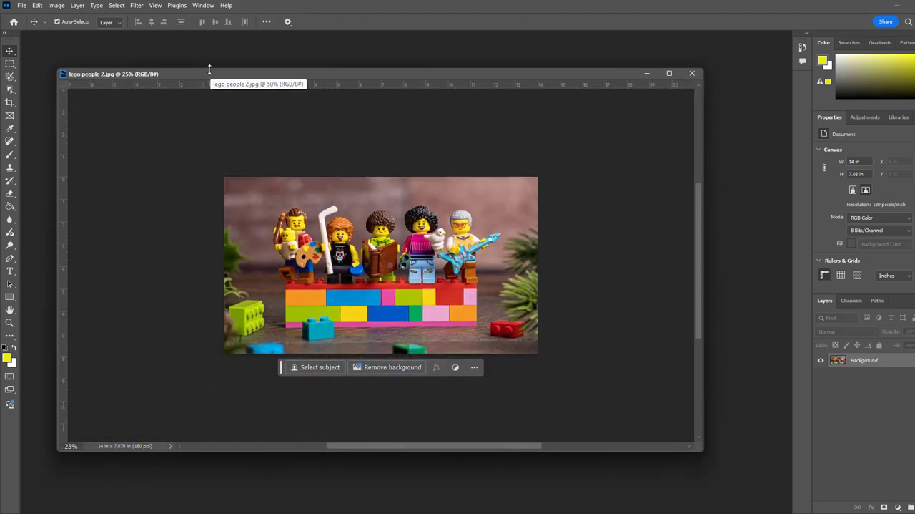
{"action": "key", "text": "ctrl+plus"}
{"action": "key", "text": "ctrl+plus"}
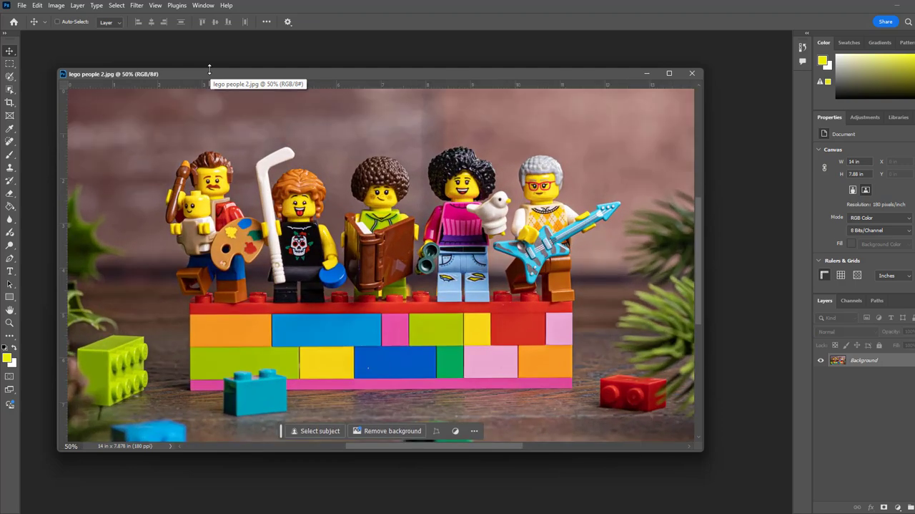
{"action": "key", "text": "ctrl+minus"}
{"action": "key", "text": "ctrl+minus"}
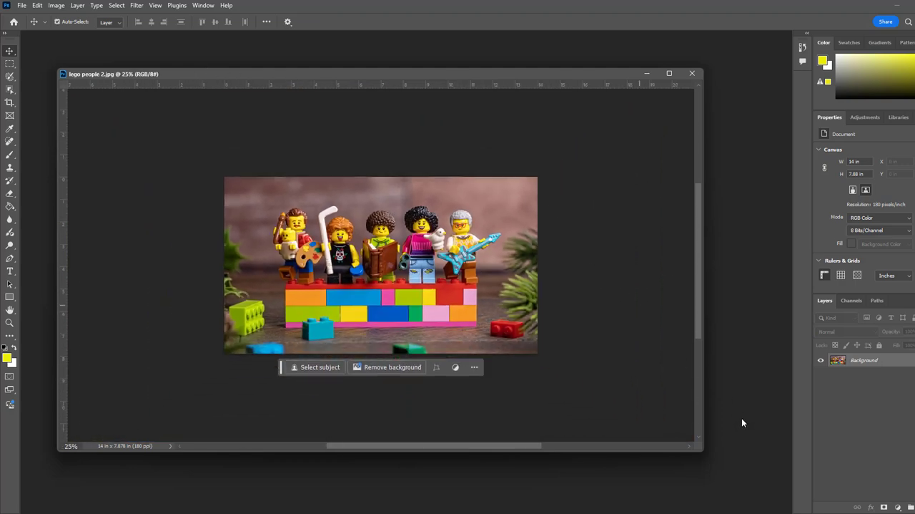
{"action": "left_click_drag", "start_coordinate": [700, 452], "coordinate": [418, 320]}
{"action": "left_click_drag", "start_coordinate": [283, 72], "coordinate": [604, 59]}
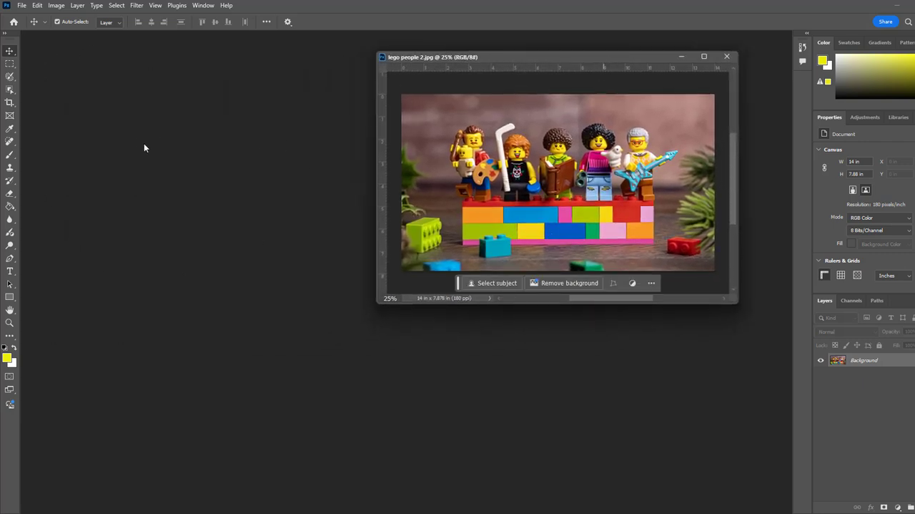
Step: Create a blank 8 x 8 inch, 180 pixels/inch RGB document with white background, and place both documents in separate side-by-side windows
{"action": "left_click", "coordinate": [24, 7]}
{"action": "left_click", "coordinate": [25, 7]}
{"action": "left_click", "coordinate": [23, 6]}
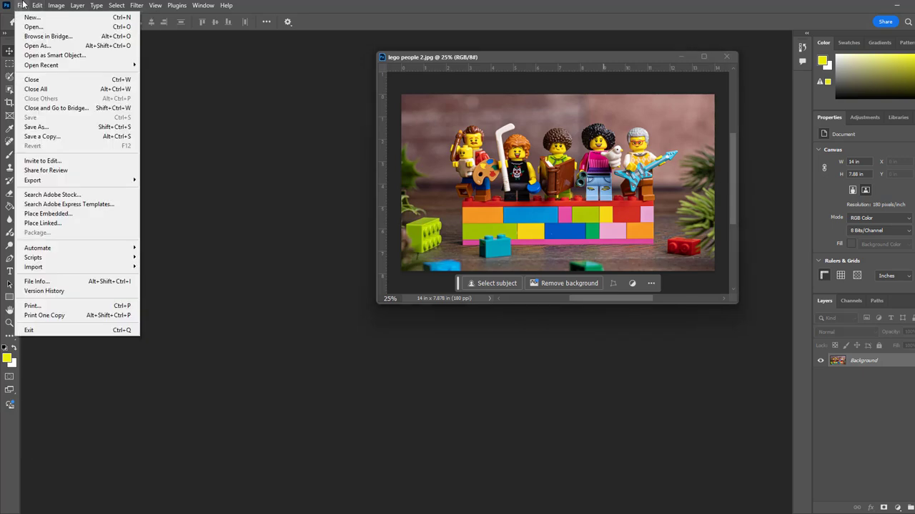
{"action": "left_click", "coordinate": [59, 21]}
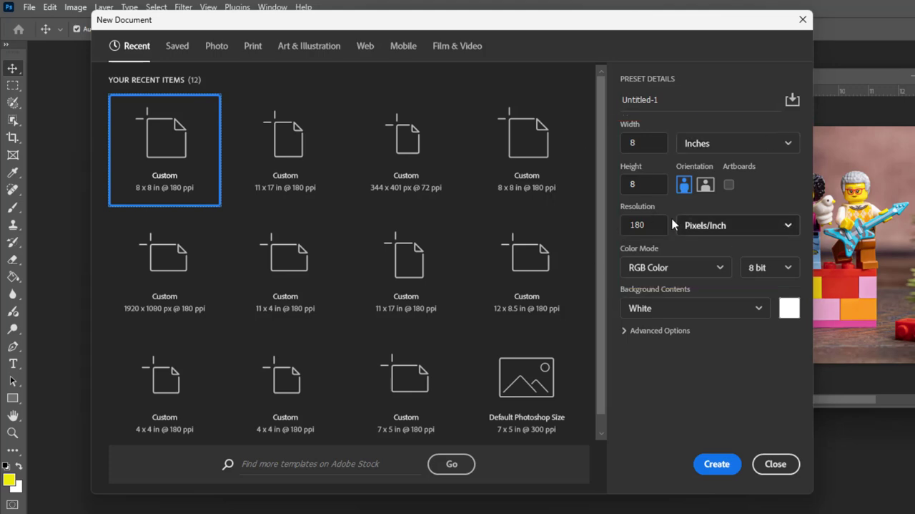
{"action": "left_click", "coordinate": [718, 463]}
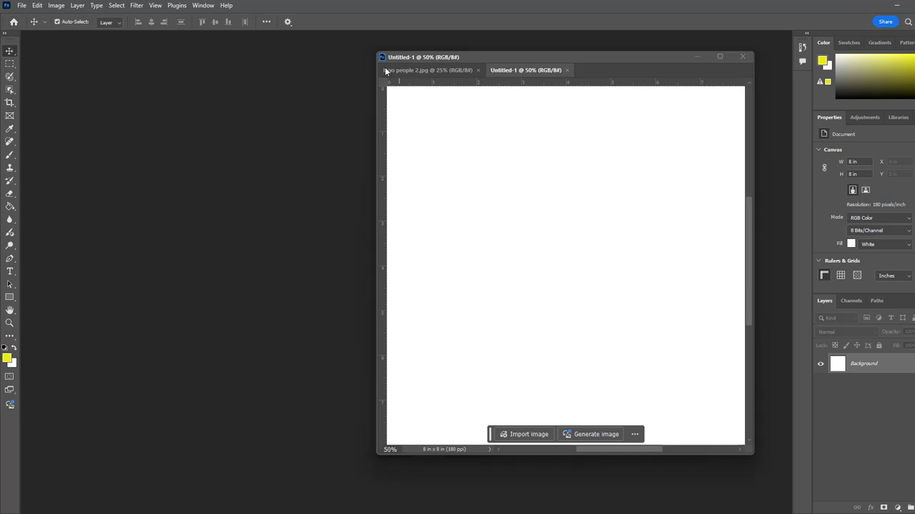
{"action": "left_click_drag", "start_coordinate": [371, 81], "coordinate": [61, 47]}
{"action": "left_click_drag", "start_coordinate": [480, 60], "coordinate": [507, 54]}
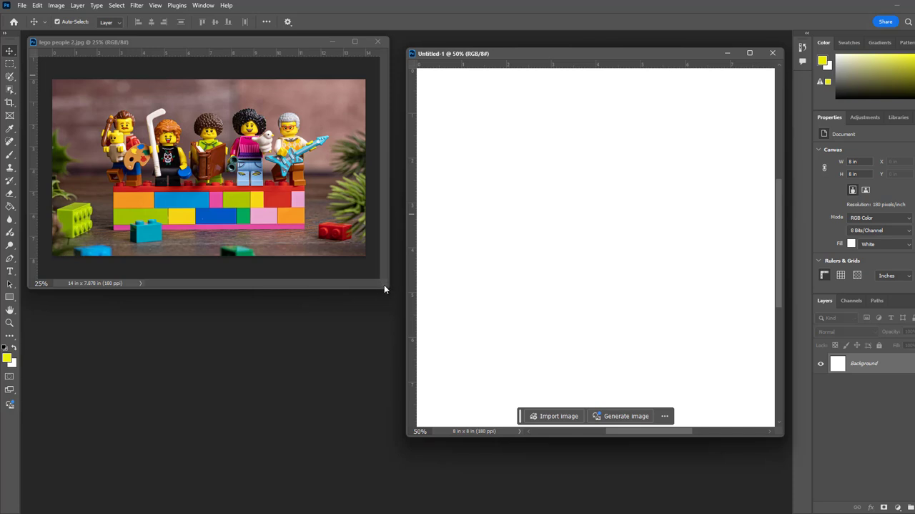
Step: Enlarge the lego people 2.jpg window and magnify the image to 66.7% so the figures fill it
{"action": "left_click_drag", "start_coordinate": [384, 289], "coordinate": [632, 452]}
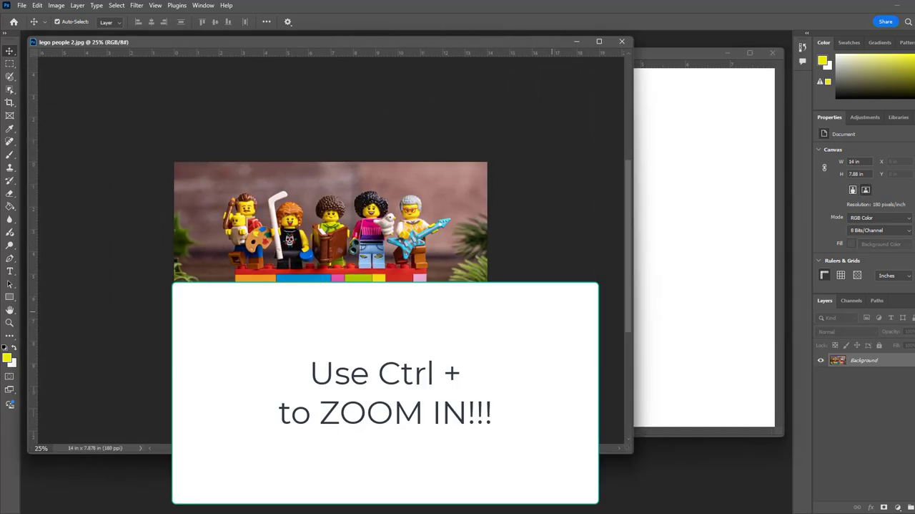
{"action": "key", "text": "ctrl+plus"}
{"action": "key", "text": "ctrl+plus"}
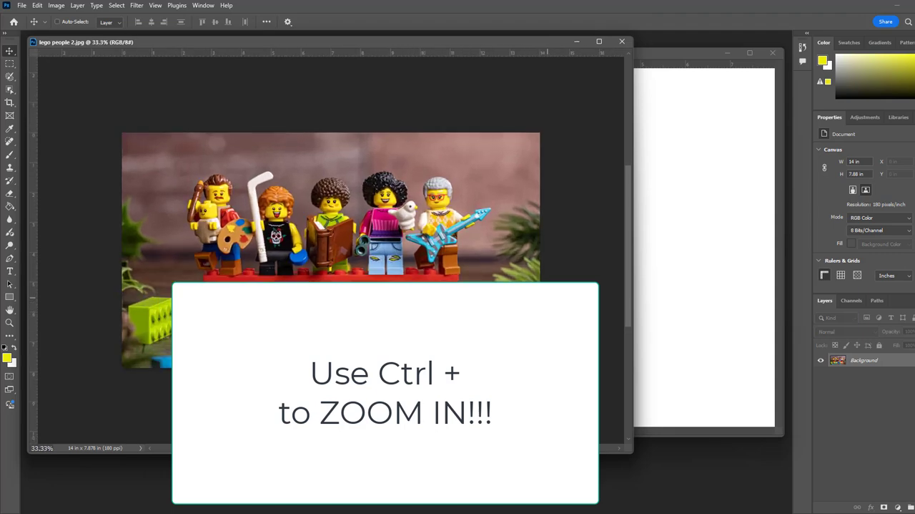
{"action": "key", "text": "ctrl+plus"}
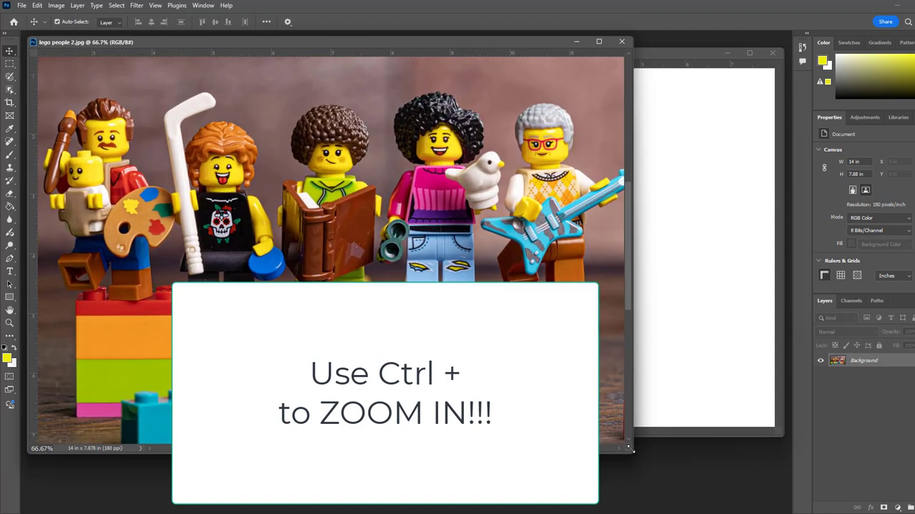
{"action": "left_click_drag", "start_coordinate": [631, 448], "coordinate": [740, 488]}
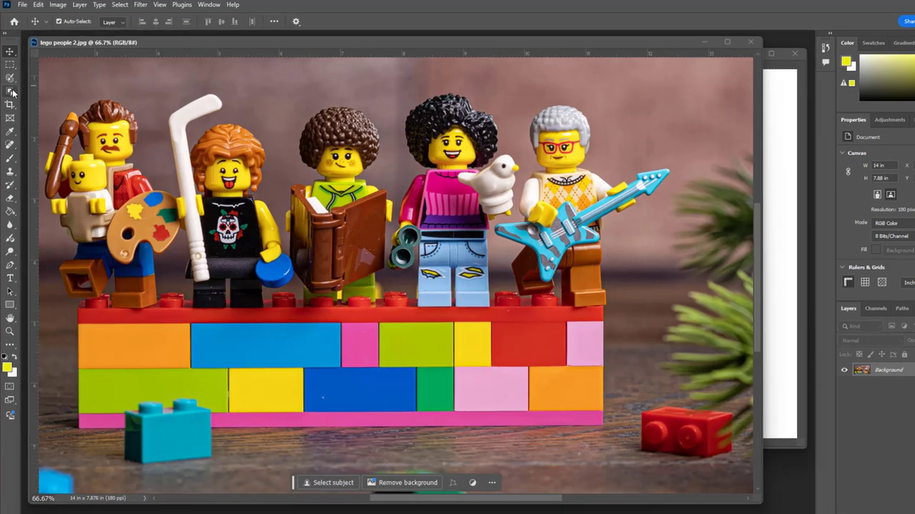
Step: Activate the Quick Selection Tool, try larger and smaller brush sizes, and set the brush size to 100
{"action": "right_click", "coordinate": [11, 91]}
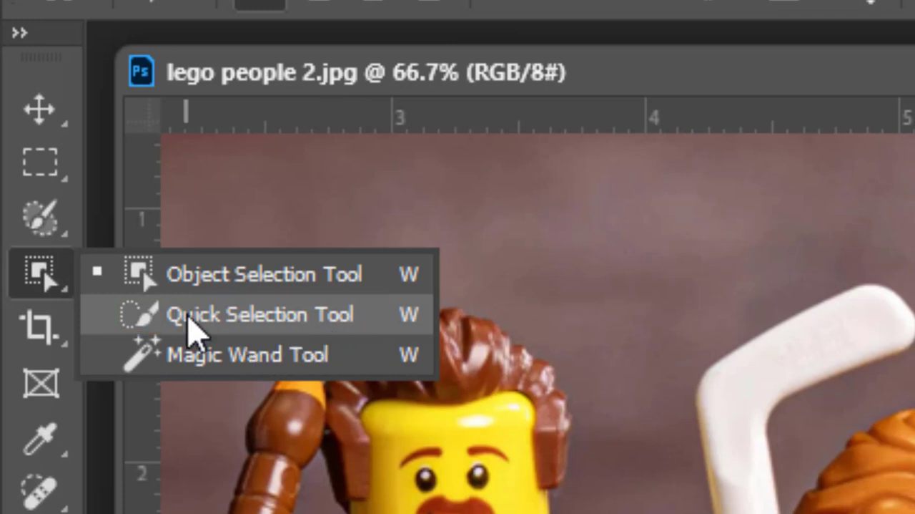
{"action": "left_click", "coordinate": [342, 329]}
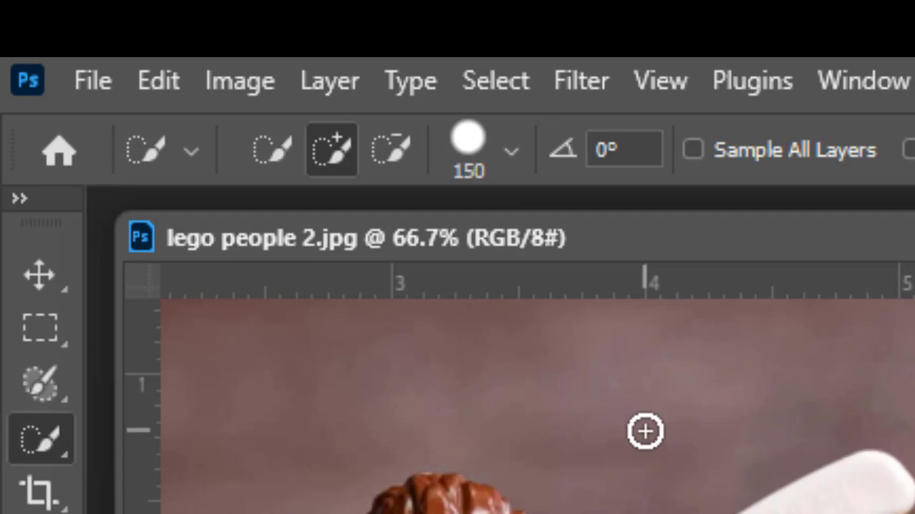
{"action": "key", "text": "bracketright"}
{"action": "key", "text": "bracketright"}
{"action": "key", "text": "bracketright"}
{"action": "key", "text": "bracketright"}
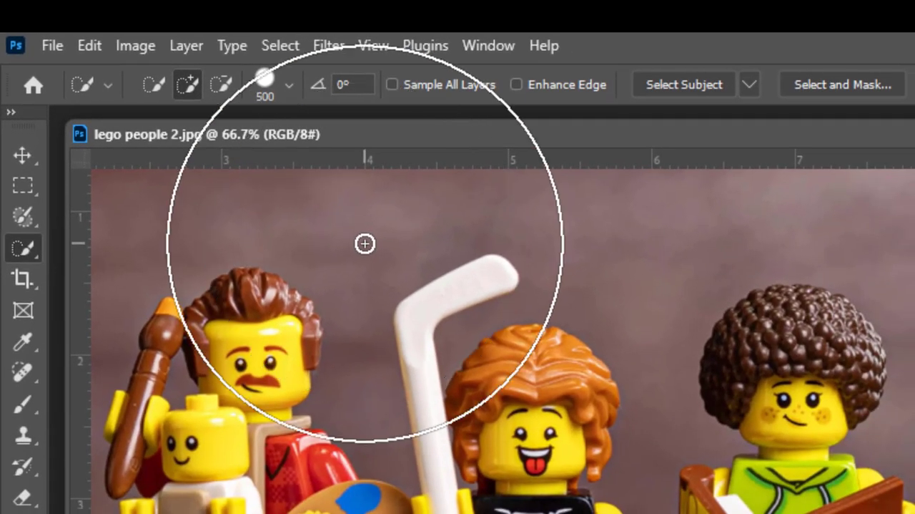
{"action": "key", "text": "bracketright"}
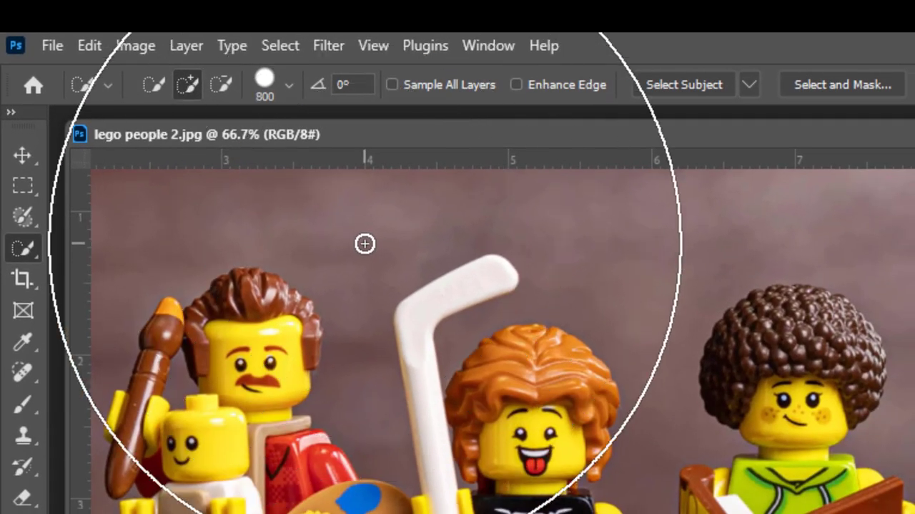
{"action": "key", "text": "bracketleft"}
{"action": "key", "text": "bracketleft"}
{"action": "key", "text": "bracketleft"}
{"action": "key", "text": "bracketleft"}
{"action": "key", "text": "bracketleft"}
{"action": "key", "text": "bracketleft"}
{"action": "key", "text": "bracketleft"}
{"action": "key", "text": "bracketleft"}
{"action": "key", "text": "bracketleft"}
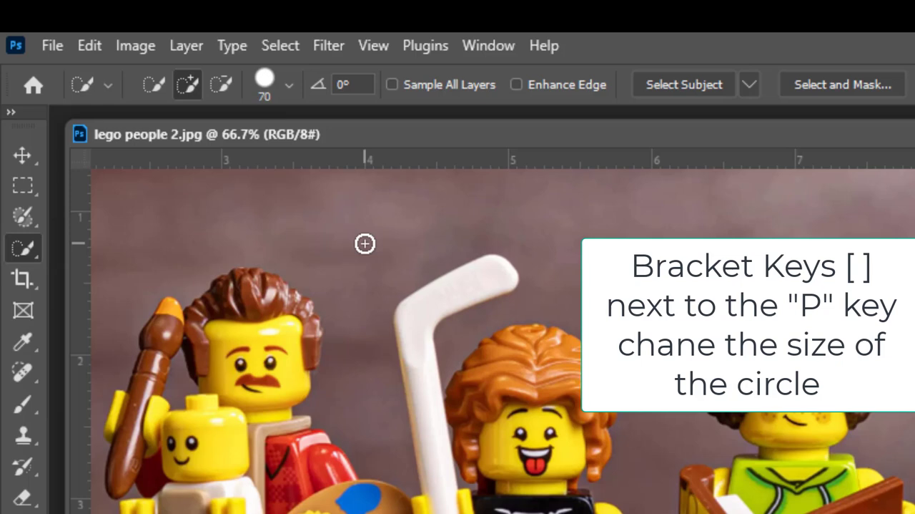
{"action": "key", "text": "bracketright"}
{"action": "key", "text": "bracketright"}
{"action": "key", "text": "bracketright"}
{"action": "key", "text": "bracketright"}
{"action": "key", "text": "bracketright"}
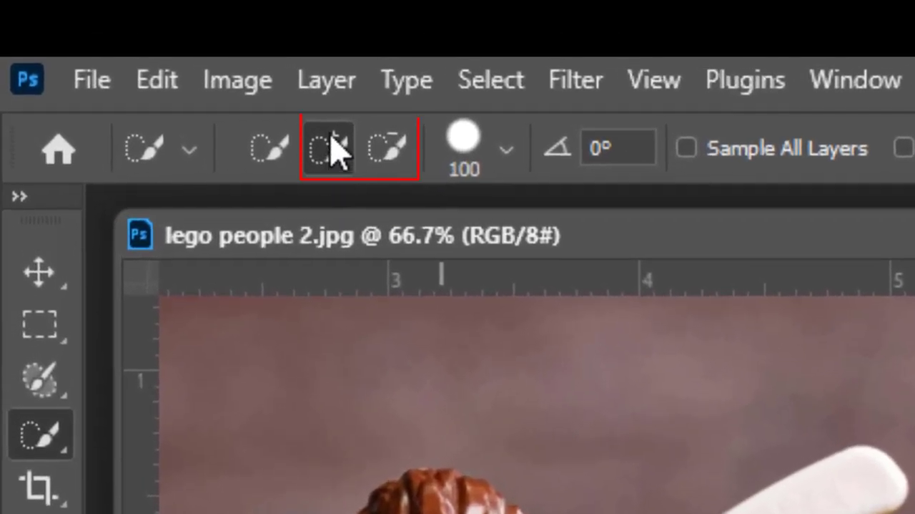
Step: Alternate the Quick Selection Tool between its subtract and add modes to compare the brush cursors
{"action": "left_click", "coordinate": [383, 156]}
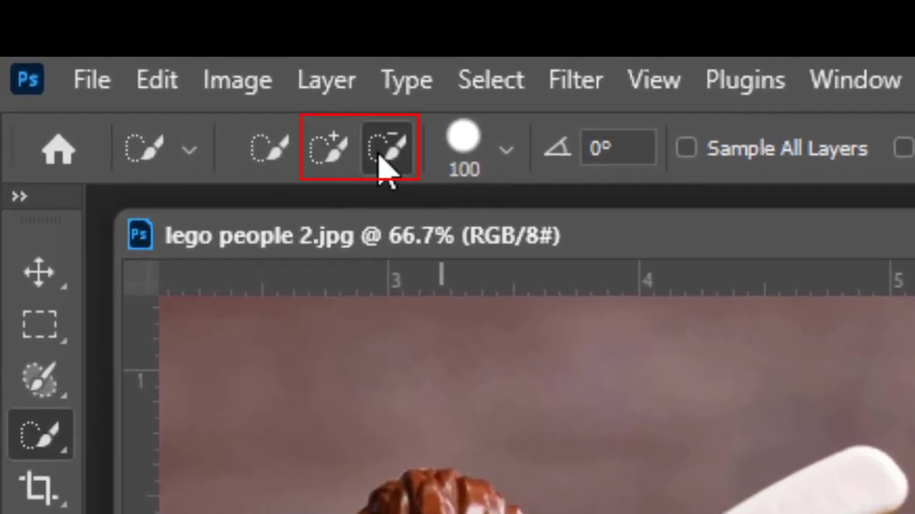
{"action": "left_click", "coordinate": [342, 162]}
{"action": "left_click", "coordinate": [395, 153]}
{"action": "left_click", "coordinate": [333, 151]}
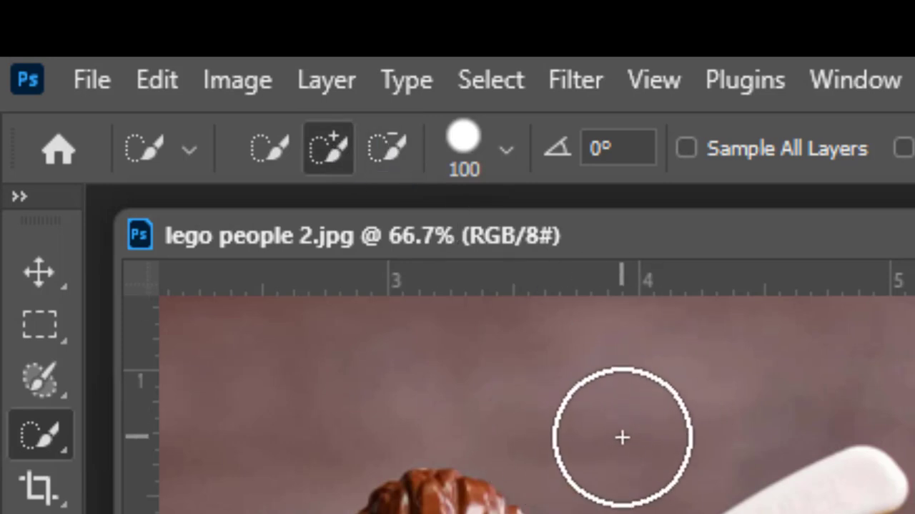
{"action": "left_click", "coordinate": [392, 152]}
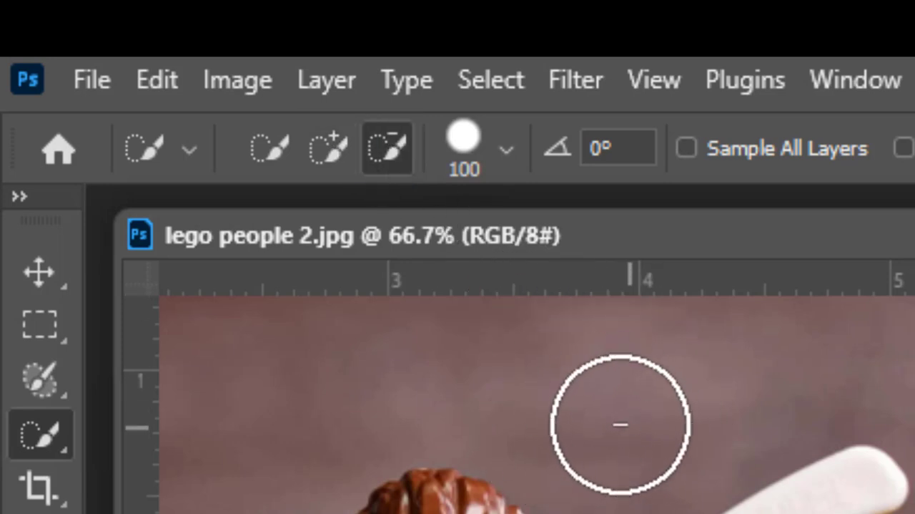
Step: Add the wall area around the mustached figure's hair to the selection, and subtract it again
{"action": "left_click", "coordinate": [329, 151]}
{"action": "left_click", "coordinate": [487, 454]}
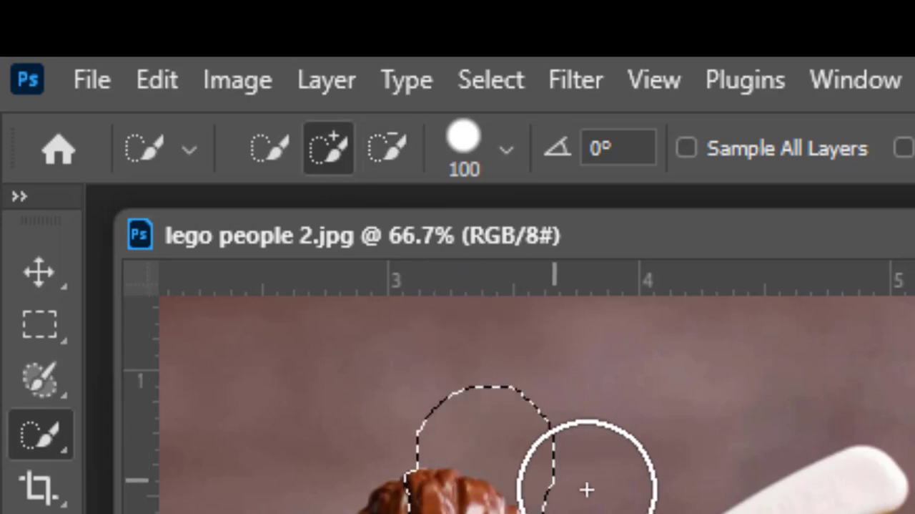
{"action": "mouse_move", "coordinate": [587, 490]}
{"action": "left_mouse_down"}
{"action": "mouse_move", "coordinate": [521, 422]}
{"action": "mouse_move", "coordinate": [410, 452]}
{"action": "mouse_move", "coordinate": [538, 479]}
{"action": "mouse_move", "coordinate": [543, 455]}
{"action": "left_mouse_up"}
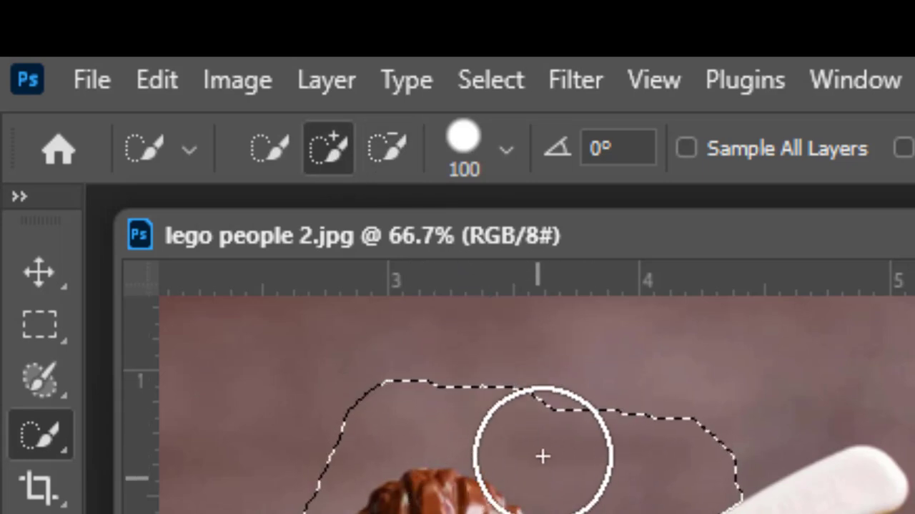
{"action": "left_click", "coordinate": [387, 148]}
{"action": "mouse_move", "coordinate": [184, 214]}
{"action": "left_mouse_down"}
{"action": "mouse_move", "coordinate": [188, 262]}
{"action": "mouse_move", "coordinate": [266, 246]}
{"action": "mouse_move", "coordinate": [296, 332]}
{"action": "mouse_move", "coordinate": [277, 348]}
{"action": "mouse_move", "coordinate": [366, 403]}
{"action": "mouse_move", "coordinate": [334, 406]}
{"action": "mouse_move", "coordinate": [350, 246]}
{"action": "mouse_move", "coordinate": [315, 197]}
{"action": "mouse_move", "coordinate": [297, 268]}
{"action": "mouse_move", "coordinate": [229, 205]}
{"action": "mouse_move", "coordinate": [264, 200]}
{"action": "mouse_move", "coordinate": [239, 238]}
{"action": "left_mouse_up"}
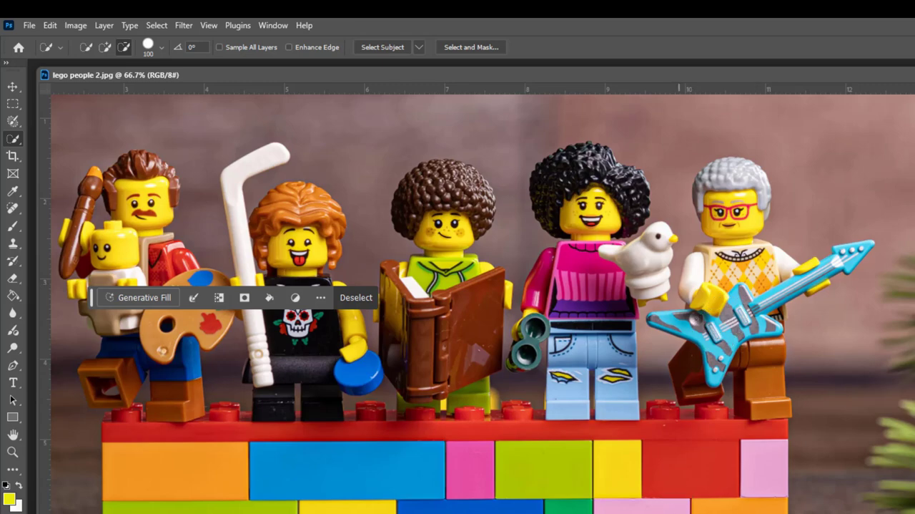
Step: Select the gray-haired figure's legs, sweater, arms and most of the guitar with the Quick Selection Tool, reducing the brush size to 90
{"action": "scroll", "coordinate": [630, 399], "scroll_direction": "right", "scroll_amount": 5}
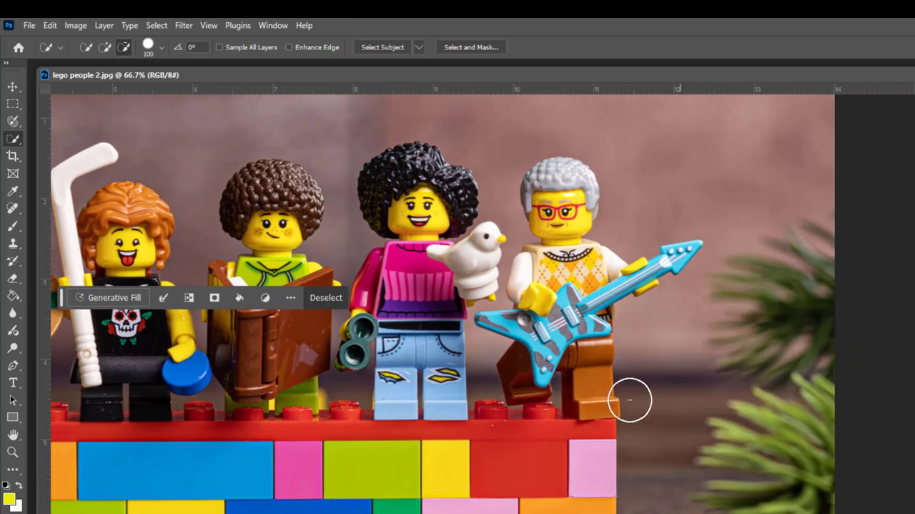
{"action": "scroll", "coordinate": [629, 373], "scroll_direction": "up", "scroll_amount": 2}
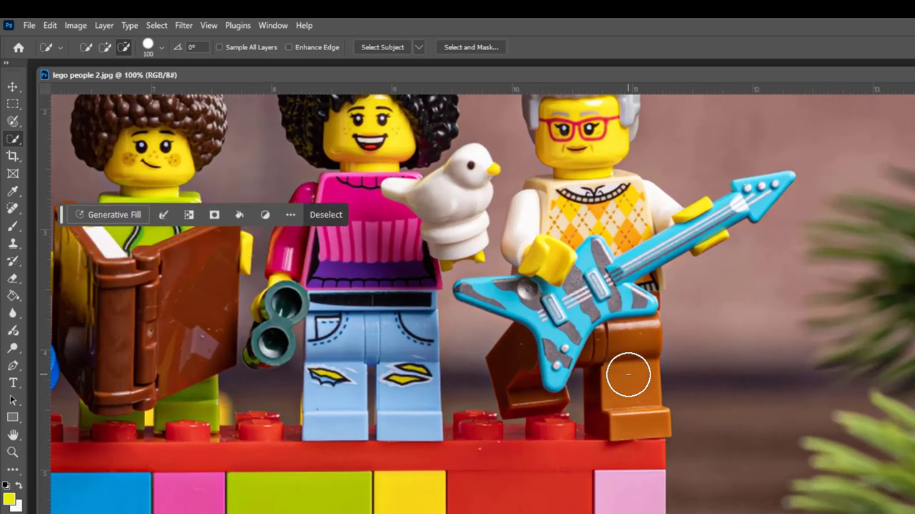
{"action": "scroll", "coordinate": [628, 374], "scroll_direction": "up", "scroll_amount": 3}
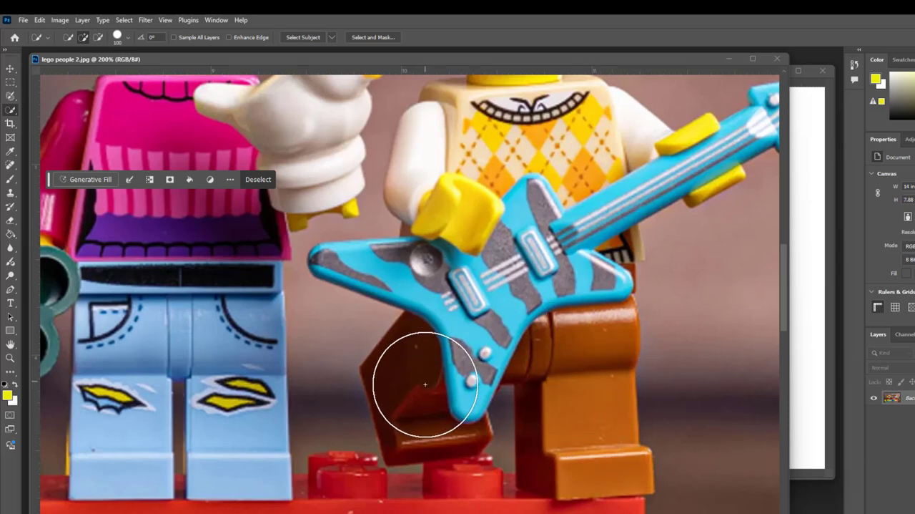
{"action": "left_click", "coordinate": [577, 427]}
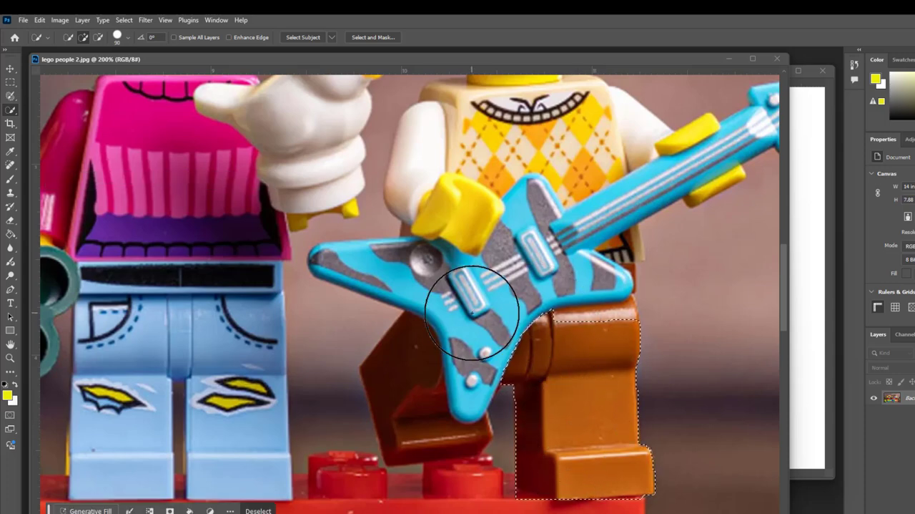
{"action": "mouse_move", "coordinate": [472, 313]}
{"action": "left_mouse_down"}
{"action": "mouse_move", "coordinate": [455, 378]}
{"action": "mouse_move", "coordinate": [435, 390]}
{"action": "left_mouse_up"}
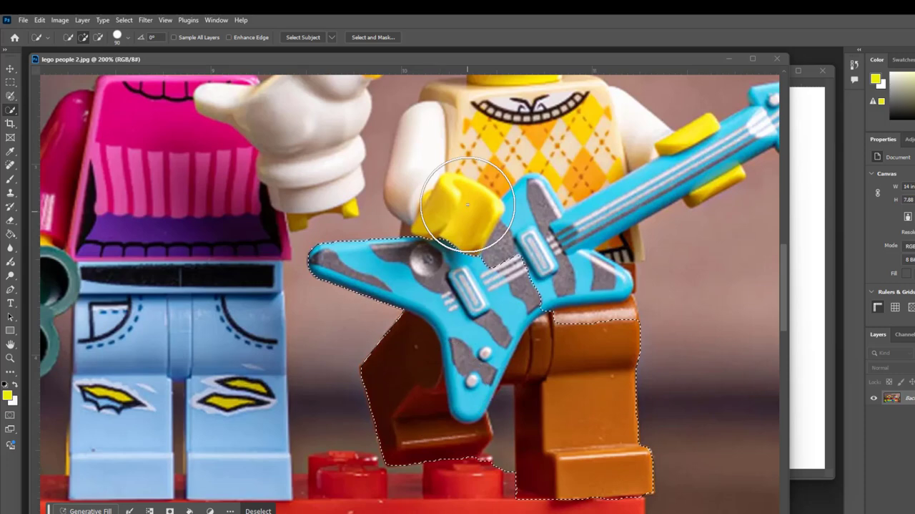
{"action": "mouse_move", "coordinate": [468, 205]}
{"action": "left_mouse_down"}
{"action": "mouse_move", "coordinate": [440, 172]}
{"action": "mouse_move", "coordinate": [522, 163]}
{"action": "mouse_move", "coordinate": [515, 153]}
{"action": "mouse_move", "coordinate": [462, 135]}
{"action": "mouse_move", "coordinate": [582, 257]}
{"action": "mouse_move", "coordinate": [579, 296]}
{"action": "mouse_move", "coordinate": [589, 286]}
{"action": "mouse_move", "coordinate": [582, 219]}
{"action": "mouse_move", "coordinate": [591, 237]}
{"action": "mouse_move", "coordinate": [594, 133]}
{"action": "mouse_move", "coordinate": [614, 156]}
{"action": "mouse_move", "coordinate": [589, 204]}
{"action": "mouse_move", "coordinate": [589, 229]}
{"action": "left_mouse_up"}
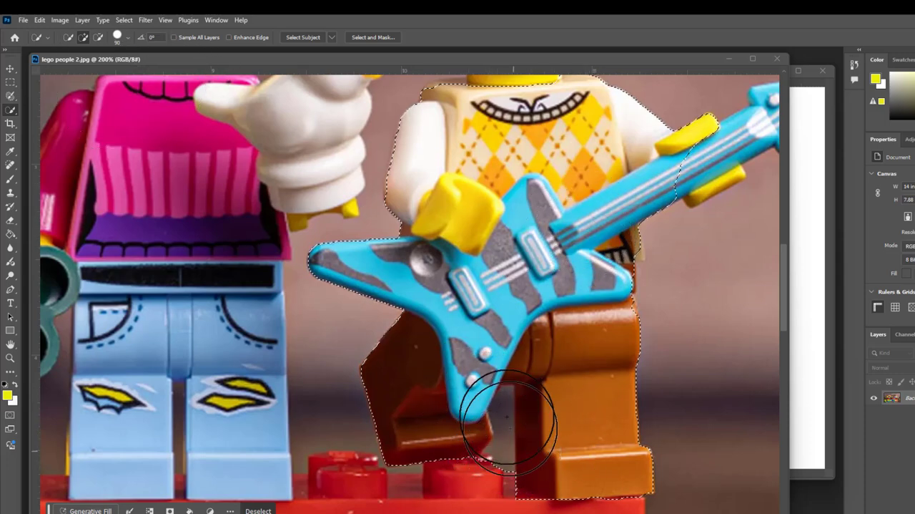
Step: Subtract the background gap between the gray-haired figure's legs from the selection, using a brush size of 15
{"action": "left_click", "coordinate": [98, 37]}
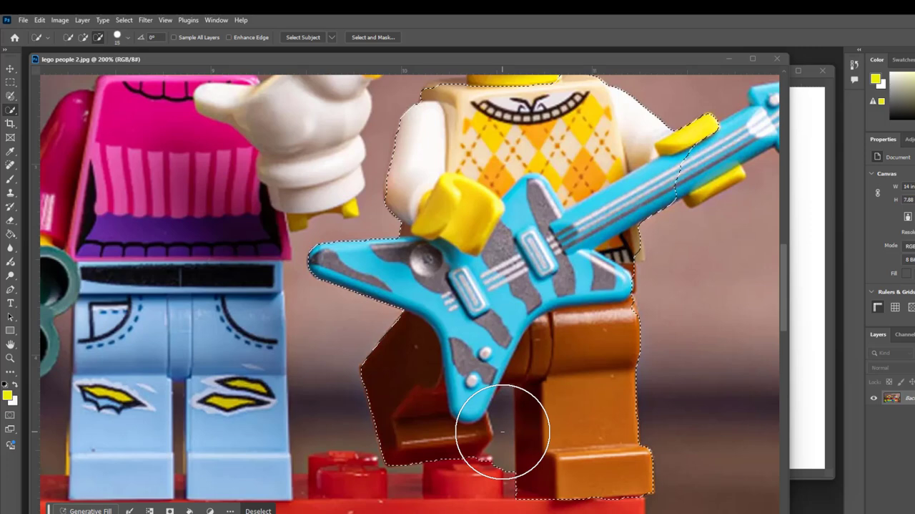
{"action": "key", "text": "bracketleft"}
{"action": "key", "text": "bracketleft"}
{"action": "key", "text": "bracketleft"}
{"action": "key", "text": "bracketleft"}
{"action": "key", "text": "bracketleft"}
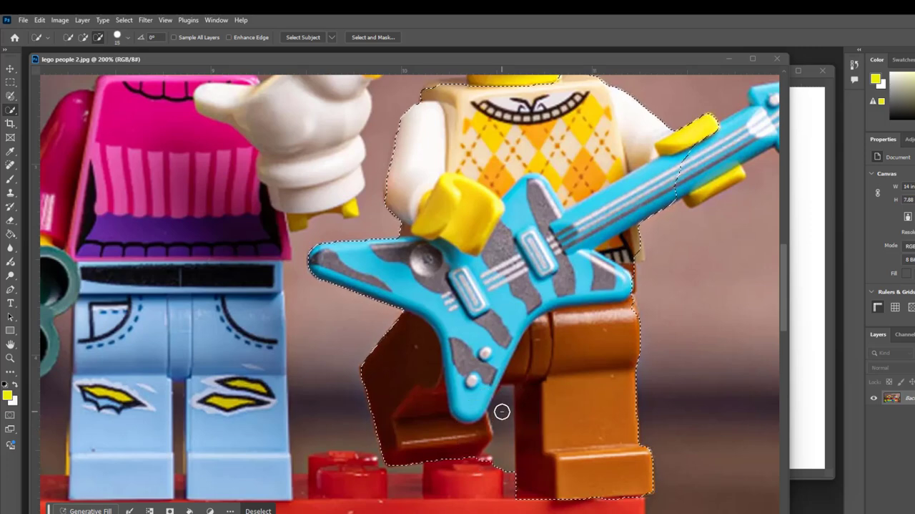
{"action": "left_click_drag", "start_coordinate": [502, 411], "coordinate": [503, 405]}
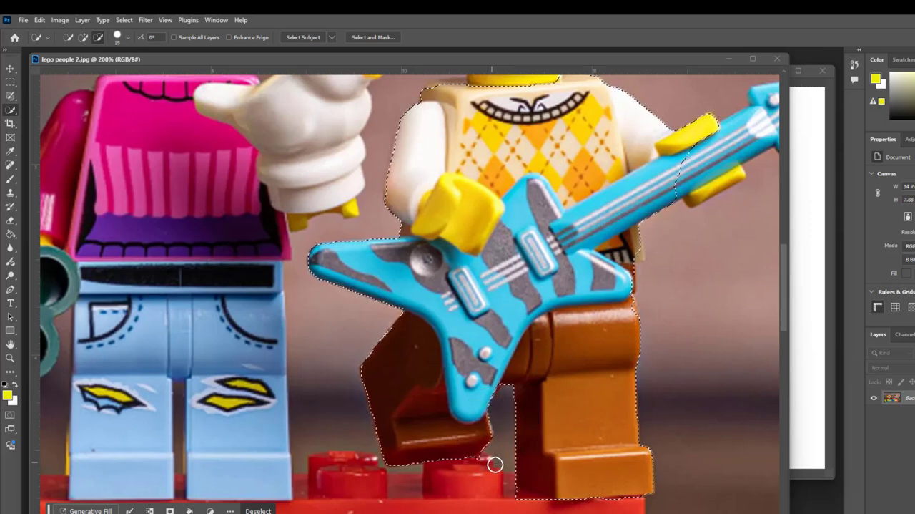
Step: Add the gray-haired figure's face and hair to the selection with a brush size of 100
{"action": "scroll", "coordinate": [507, 445], "scroll_direction": "up", "scroll_amount": 5}
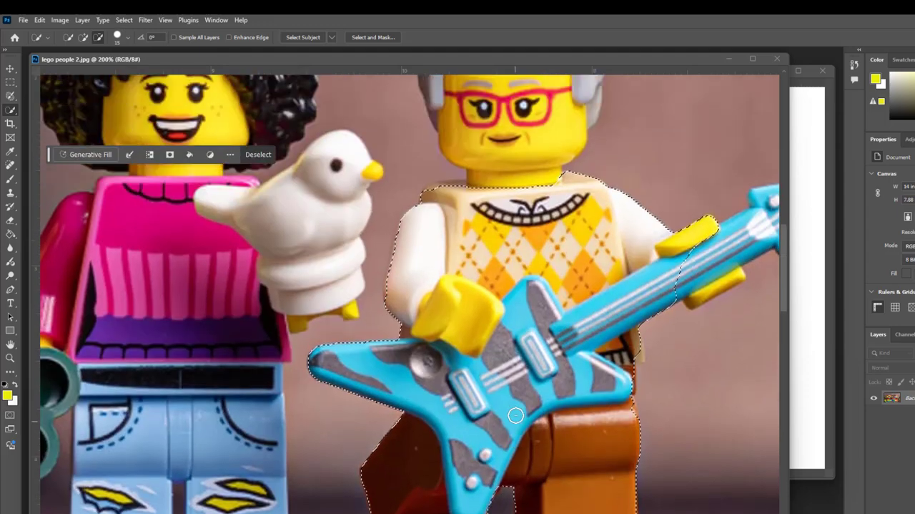
{"action": "scroll", "coordinate": [519, 395], "scroll_direction": "up", "scroll_amount": 1}
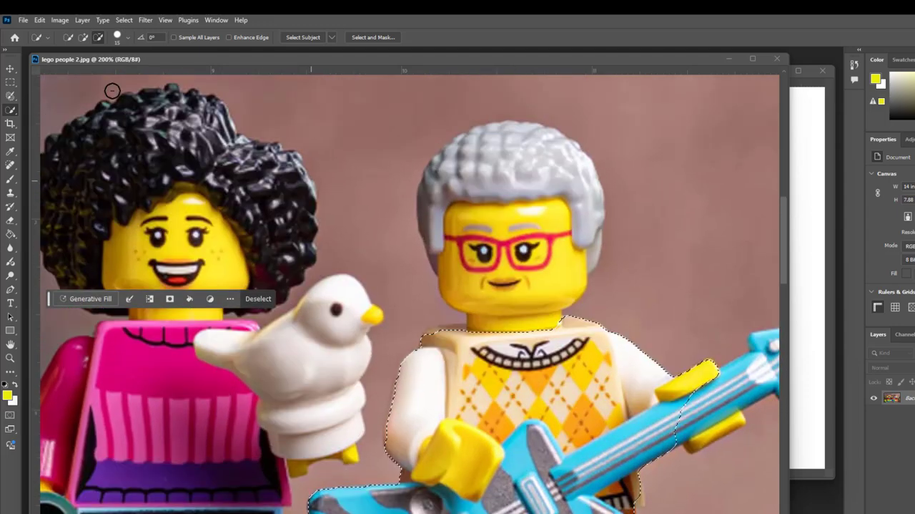
{"action": "left_click", "coordinate": [83, 39]}
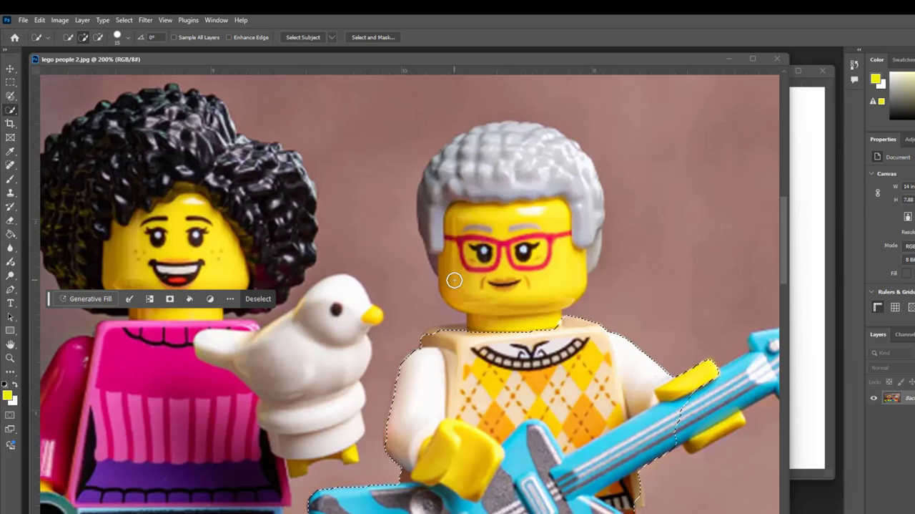
{"action": "key", "text": "bracketright"}
{"action": "key", "text": "bracketright"}
{"action": "key", "text": "bracketright"}
{"action": "key", "text": "bracketright"}
{"action": "key", "text": "bracketright"}
{"action": "key", "text": "bracketright"}
{"action": "key", "text": "bracketright"}
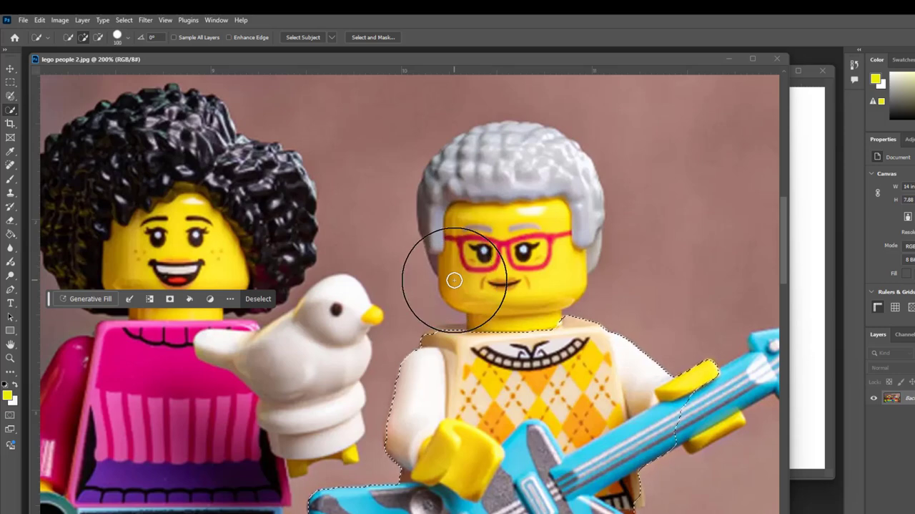
{"action": "mouse_move", "coordinate": [445, 277]}
{"action": "left_mouse_down"}
{"action": "mouse_move", "coordinate": [478, 213]}
{"action": "mouse_move", "coordinate": [456, 226]}
{"action": "mouse_move", "coordinate": [509, 179]}
{"action": "mouse_move", "coordinate": [502, 172]}
{"action": "mouse_move", "coordinate": [535, 293]}
{"action": "left_mouse_up"}
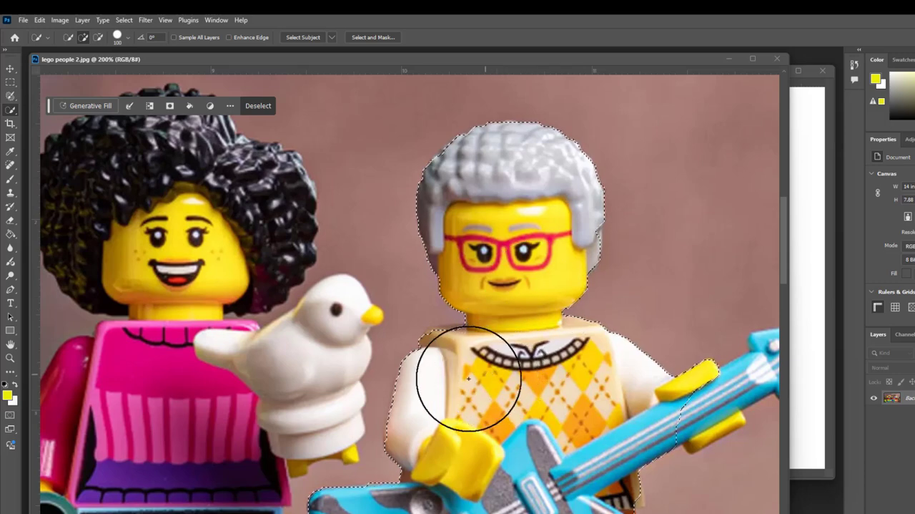
Step: Add the rest of the guitar neck, the headstock and the hand holding it to the selection with a brush size of 20
{"action": "left_click_drag", "start_coordinate": [523, 512], "coordinate": [589, 512]}
{"action": "key", "text": "bracketleft"}
{"action": "key", "text": "bracketleft"}
{"action": "key", "text": "bracketleft"}
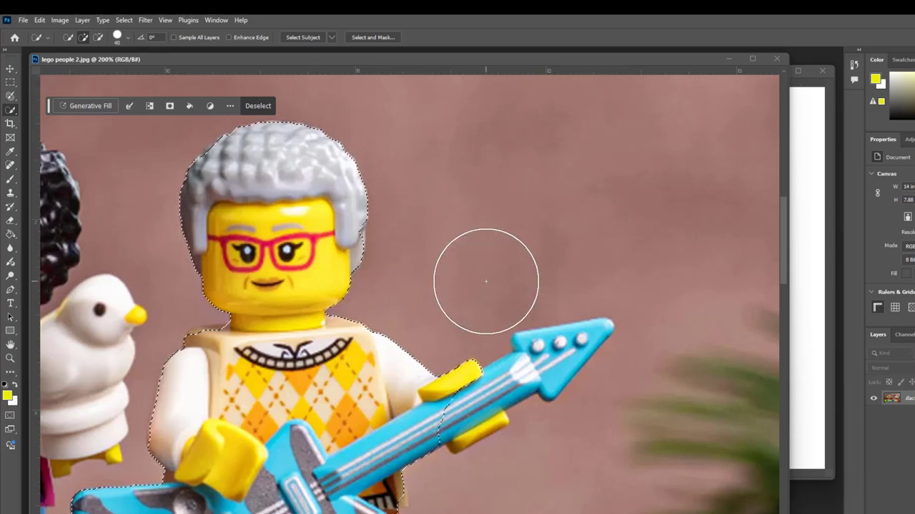
{"action": "key", "text": "bracketleft"}
{"action": "key", "text": "bracketleft"}
{"action": "key", "text": "bracketleft"}
{"action": "key", "text": "bracketleft"}
{"action": "key", "text": "bracketleft"}
{"action": "mouse_move", "coordinate": [427, 389]}
{"action": "left_mouse_down"}
{"action": "mouse_move", "coordinate": [454, 422]}
{"action": "mouse_move", "coordinate": [472, 428]}
{"action": "mouse_move", "coordinate": [453, 426]}
{"action": "mouse_move", "coordinate": [530, 383]}
{"action": "mouse_move", "coordinate": [533, 346]}
{"action": "mouse_move", "coordinate": [582, 340]}
{"action": "left_mouse_up"}
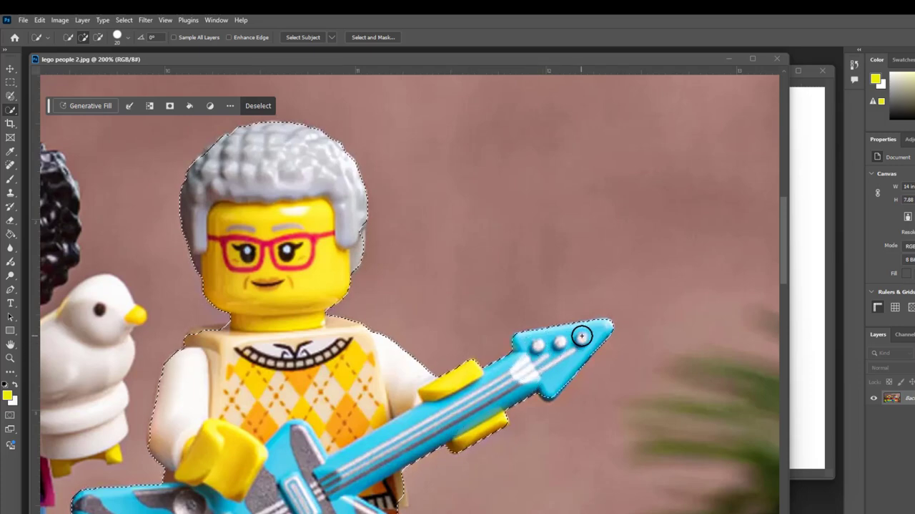
Step: Add a small patch of wall above the guitar's headstock to the selection, and subtract it again
{"action": "left_click", "coordinate": [545, 315]}
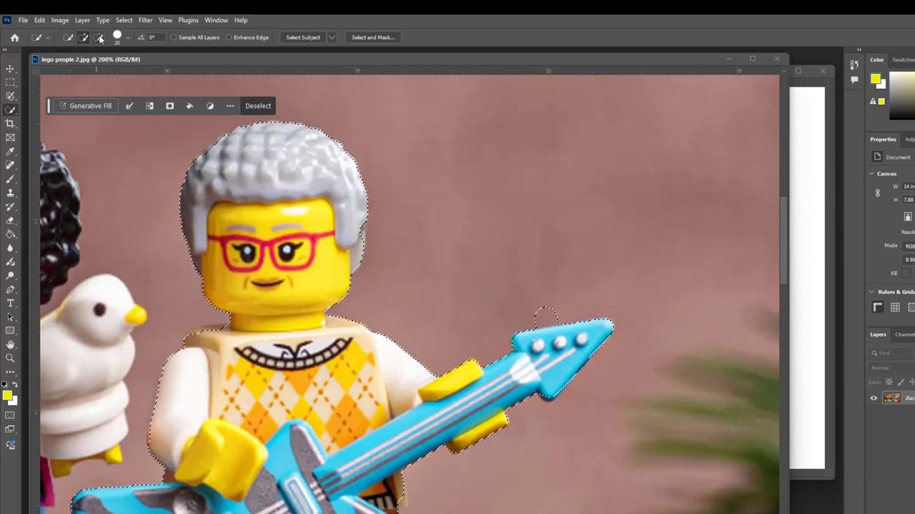
{"action": "left_click", "coordinate": [98, 37]}
{"action": "left_click", "coordinate": [544, 314]}
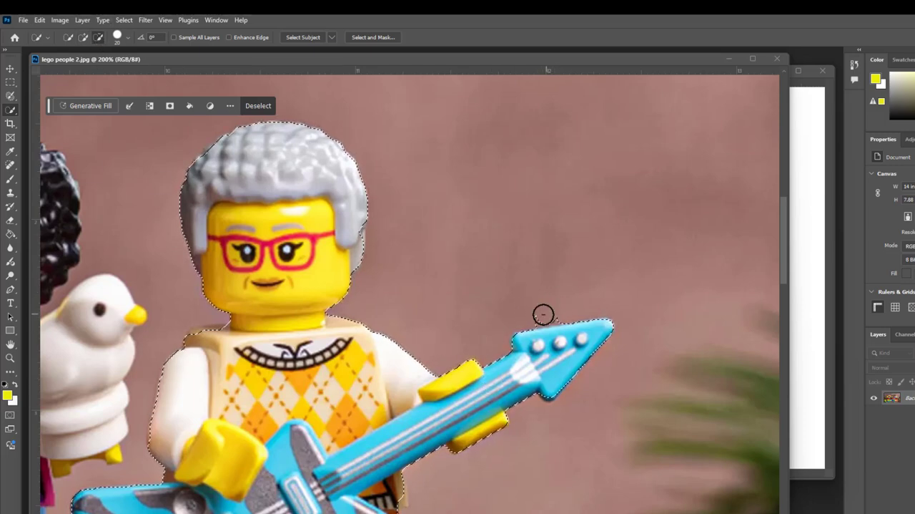
{"action": "left_click", "coordinate": [558, 314]}
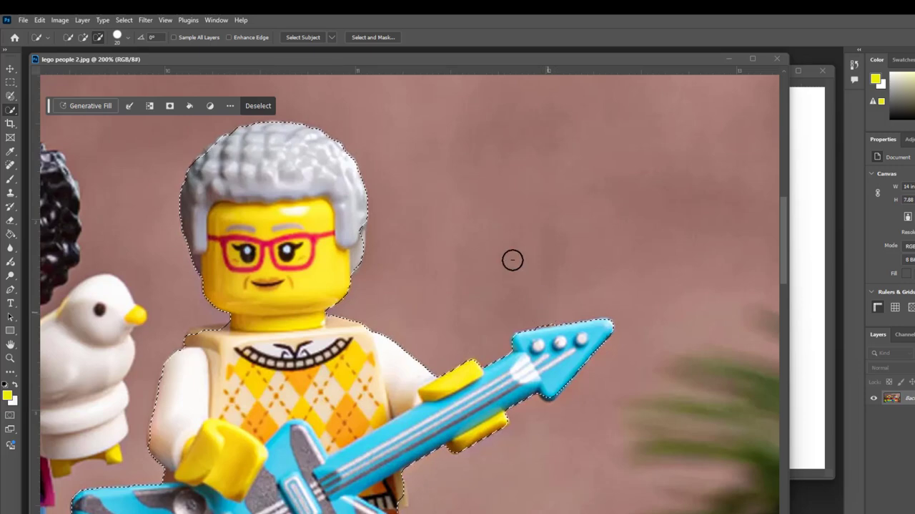
Step: Narrow and reposition the lego people 2.jpg window so the selected figure and the blank Untitled-1 document are both in view
{"action": "key", "text": "ctrl+minus"}
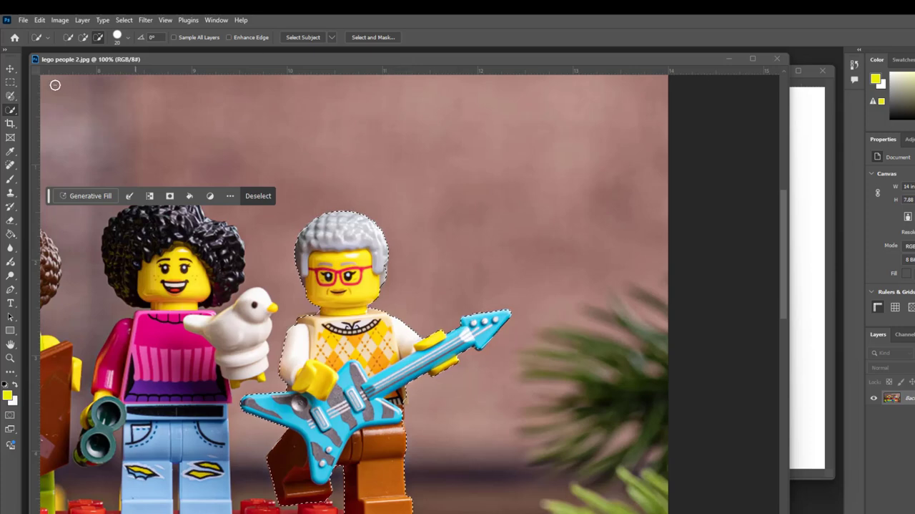
{"action": "left_click_drag", "start_coordinate": [634, 64], "coordinate": [577, 37]}
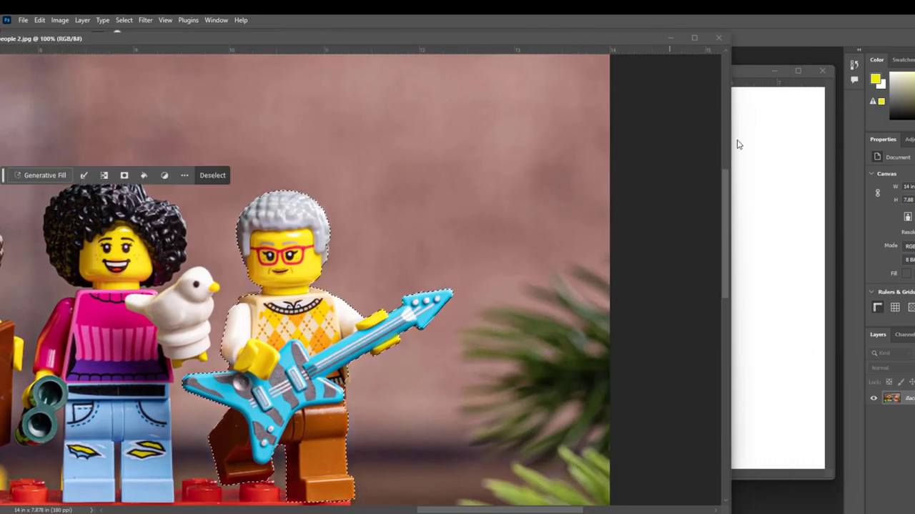
{"action": "left_click_drag", "start_coordinate": [730, 139], "coordinate": [465, 180]}
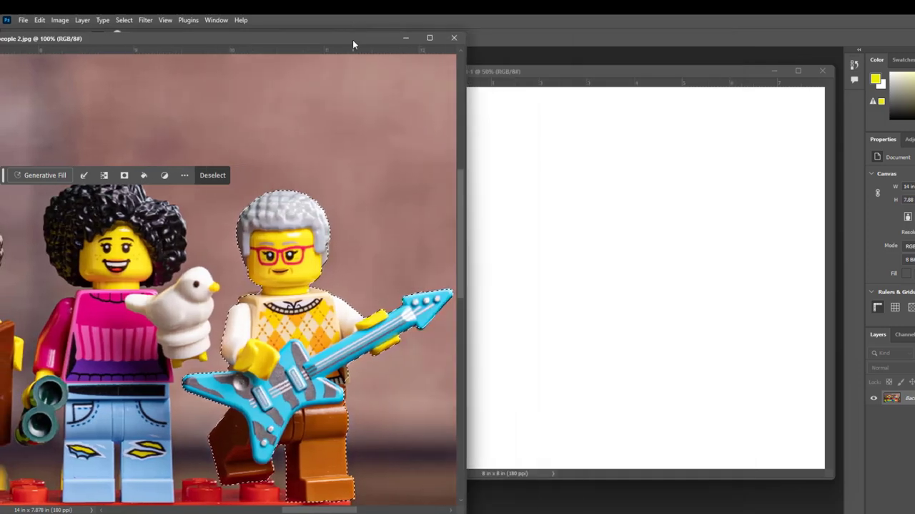
{"action": "left_click_drag", "start_coordinate": [353, 40], "coordinate": [504, 189]}
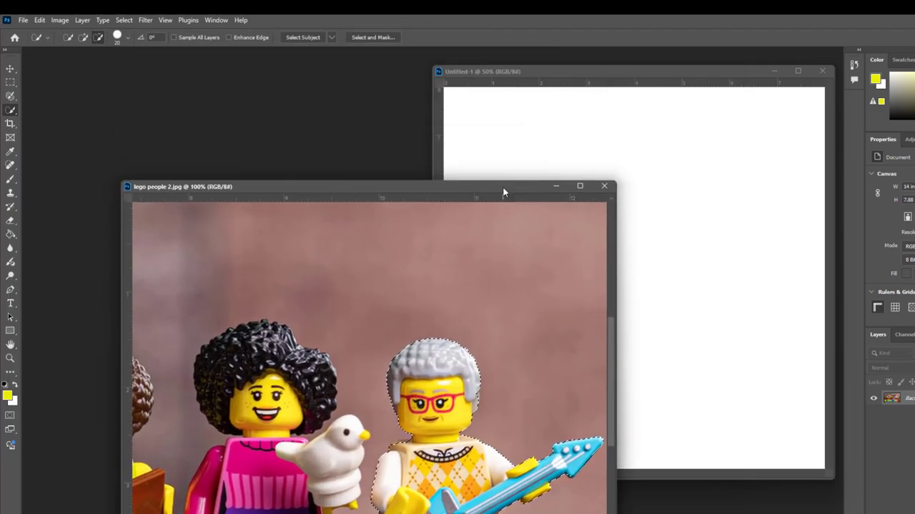
Step: Copy the selected guitar player into the Untitled-1 document with the Move Tool, placing it in the canvas's upper-left area
{"action": "left_click", "coordinate": [10, 68]}
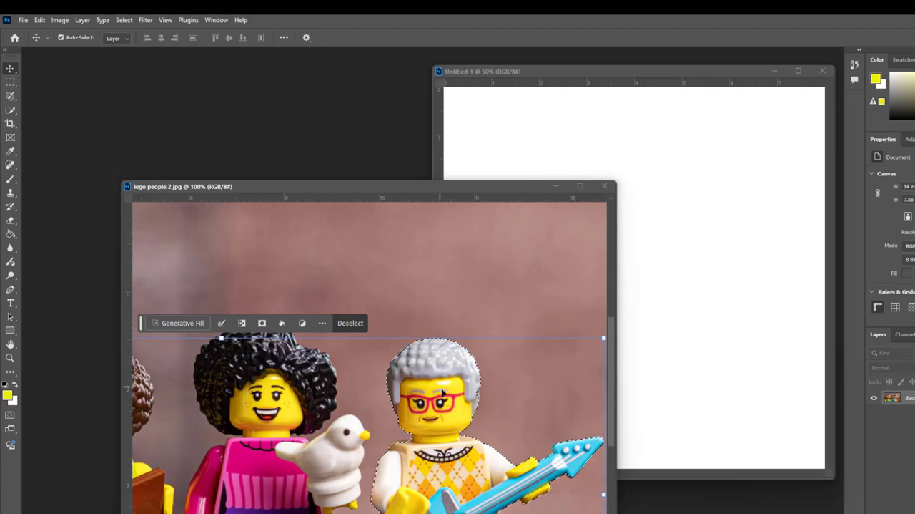
{"action": "left_click_drag", "start_coordinate": [455, 380], "coordinate": [510, 163]}
{"action": "left_click", "coordinate": [709, 219]}
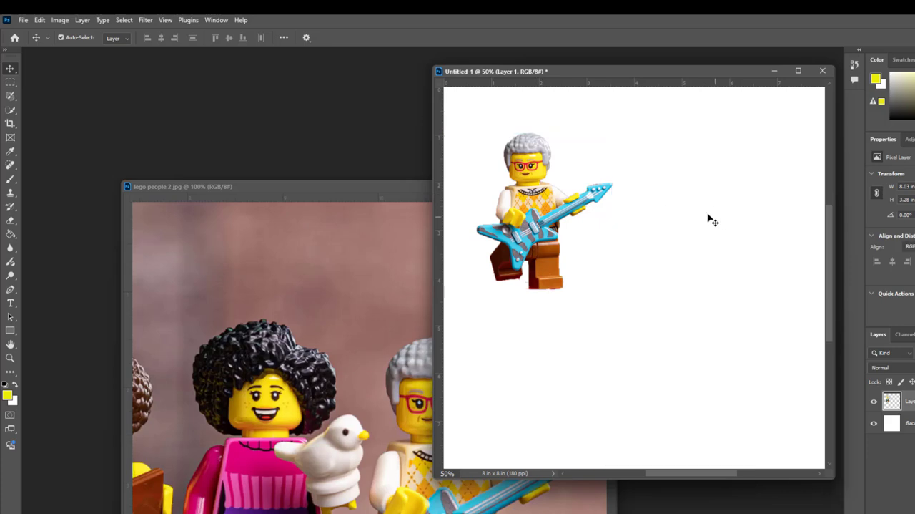
Step: Bring the lego people 2.jpg window back to the front, shift it up, and deselect the guitar player
{"action": "left_click", "coordinate": [303, 187]}
{"action": "left_click_drag", "start_coordinate": [308, 184], "coordinate": [253, 77]}
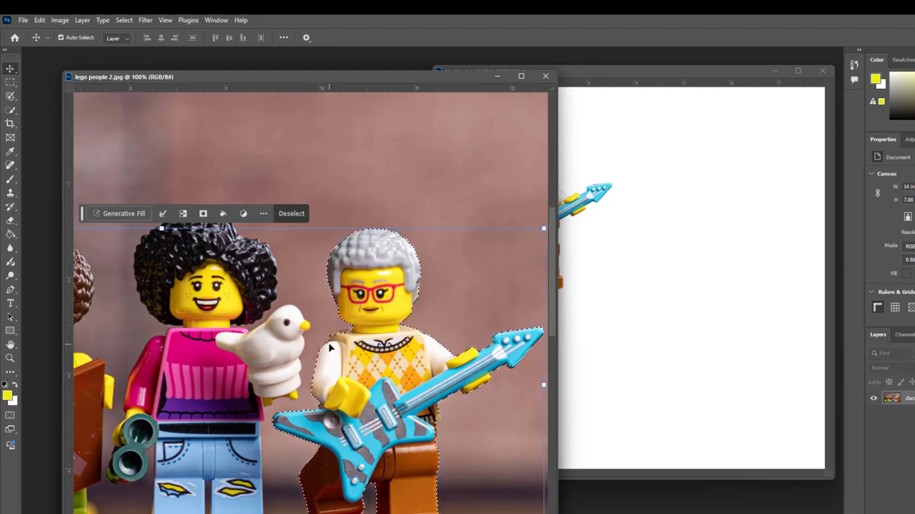
{"action": "key", "text": "ctrl+d"}
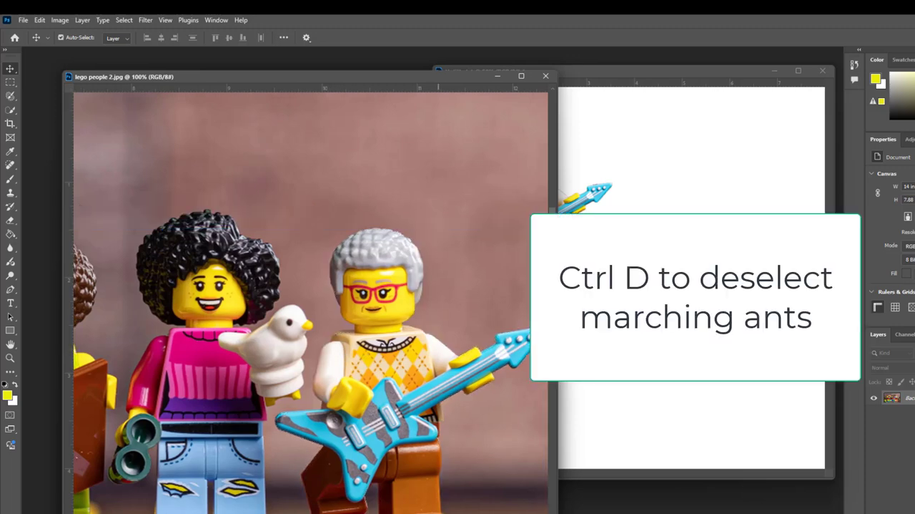
Step: Select the mustached figure's head and torso, paintbrush, baby and palette with the Quick Selection Tool at brush size 125
{"action": "scroll", "coordinate": [311, 299], "scroll_direction": "left", "scroll_amount": 10}
{"action": "scroll", "coordinate": [394, 342], "scroll_direction": "left", "scroll_amount": 3}
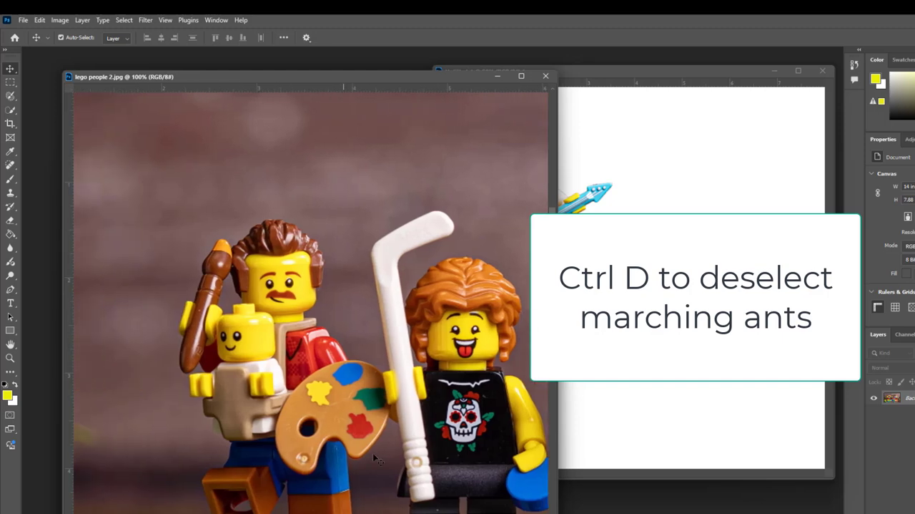
{"action": "scroll", "coordinate": [394, 342], "scroll_direction": "down", "scroll_amount": 3}
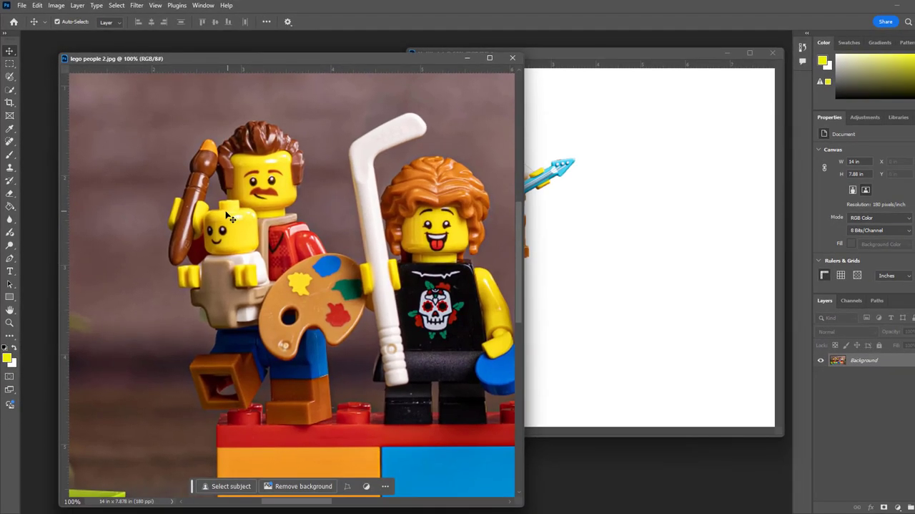
{"action": "left_click", "coordinate": [12, 76]}
{"action": "left_click", "coordinate": [9, 90]}
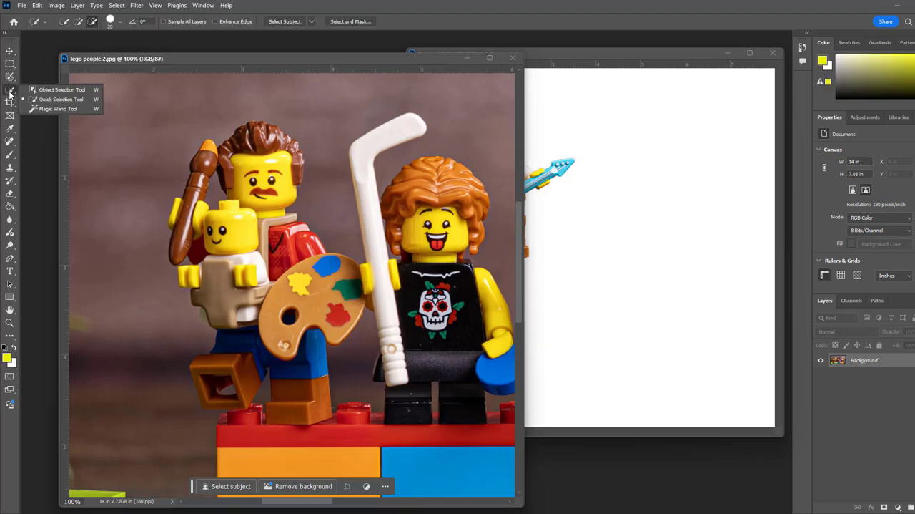
{"action": "left_click", "coordinate": [56, 100]}
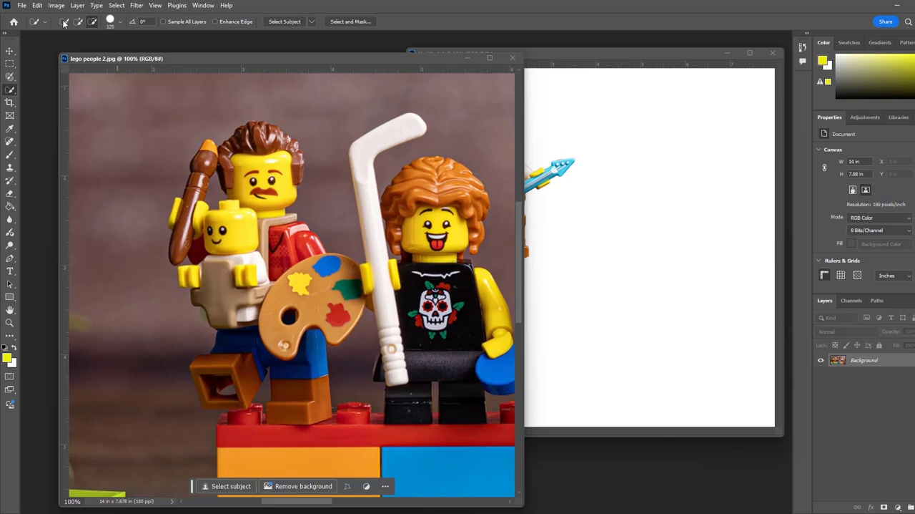
{"action": "mouse_move", "coordinate": [181, 135]}
{"action": "left_mouse_down"}
{"action": "mouse_move", "coordinate": [216, 174]}
{"action": "mouse_move", "coordinate": [250, 190]}
{"action": "mouse_move", "coordinate": [262, 169]}
{"action": "mouse_move", "coordinate": [290, 289]}
{"action": "mouse_move", "coordinate": [250, 299]}
{"action": "mouse_move", "coordinate": [220, 266]}
{"action": "mouse_move", "coordinate": [210, 242]}
{"action": "mouse_move", "coordinate": [282, 235]}
{"action": "mouse_move", "coordinate": [280, 261]}
{"action": "mouse_move", "coordinate": [319, 292]}
{"action": "left_mouse_up"}
Step: Move the contextual task bar off the mustached figure's feet and add both of its legs to the selection
{"action": "scroll", "coordinate": [297, 303], "scroll_direction": "down", "scroll_amount": 1}
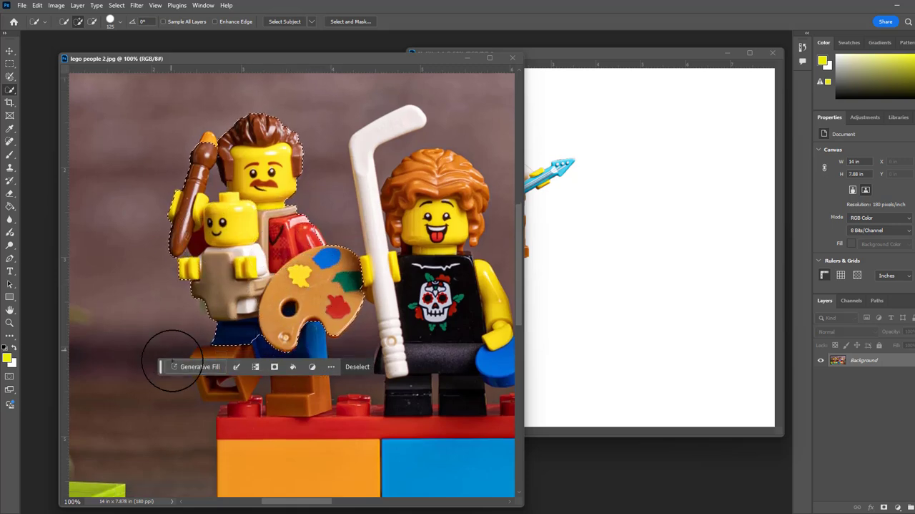
{"action": "left_click_drag", "start_coordinate": [161, 367], "coordinate": [172, 491]}
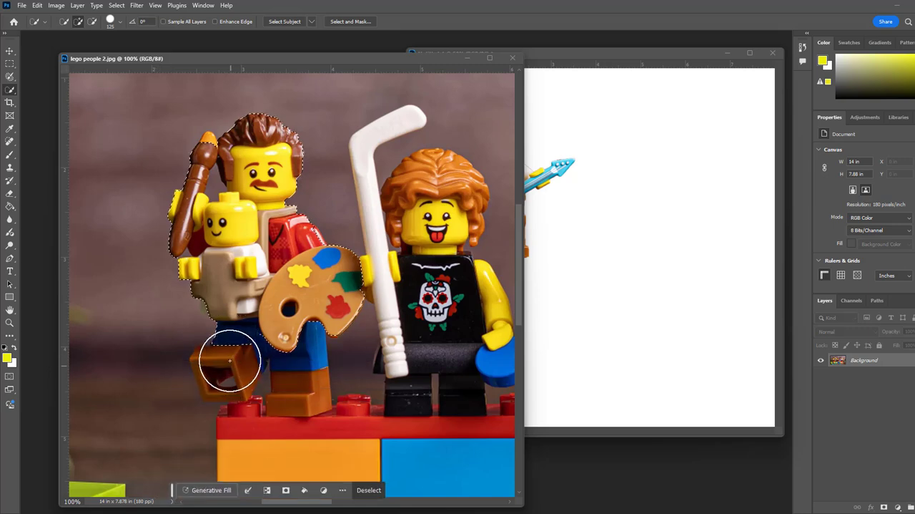
{"action": "mouse_move", "coordinate": [229, 359]}
{"action": "left_mouse_down"}
{"action": "mouse_move", "coordinate": [272, 352]}
{"action": "mouse_move", "coordinate": [292, 378]}
{"action": "left_mouse_up"}
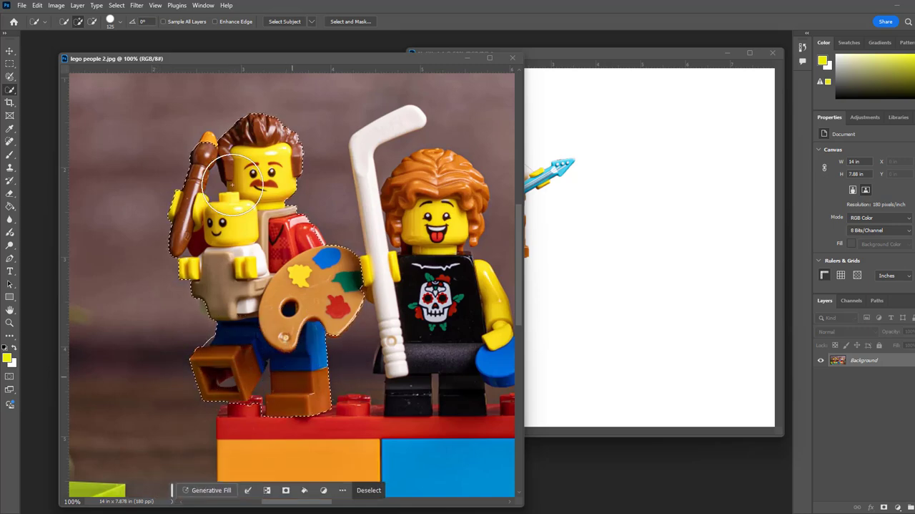
Step: Subtract the background between the paintbrush and head and between the legs from the mustached figure's selection, using brush size 25
{"action": "left_click", "coordinate": [92, 21]}
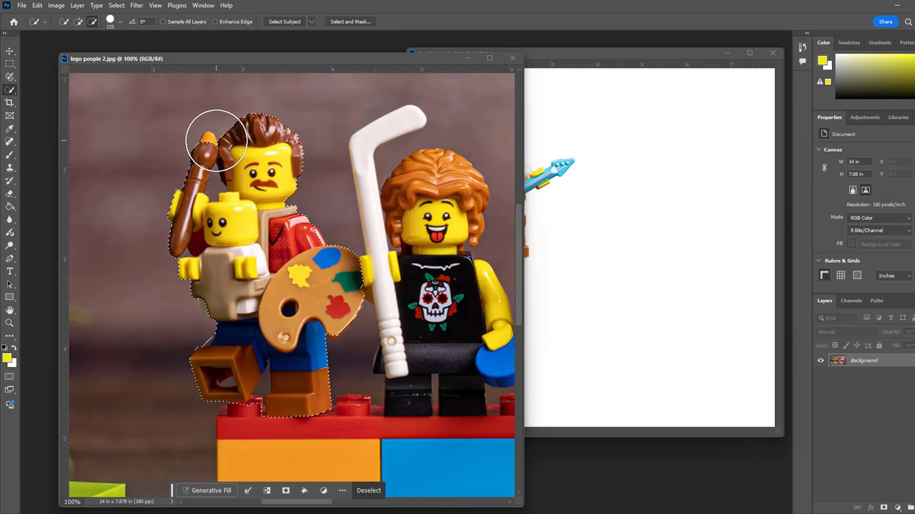
{"action": "key", "text": "bracketleft"}
{"action": "key", "text": "bracketleft"}
{"action": "key", "text": "bracketleft"}
{"action": "key", "text": "bracketleft"}
{"action": "key", "text": "bracketleft"}
{"action": "key", "text": "bracketleft"}
{"action": "key", "text": "bracketleft"}
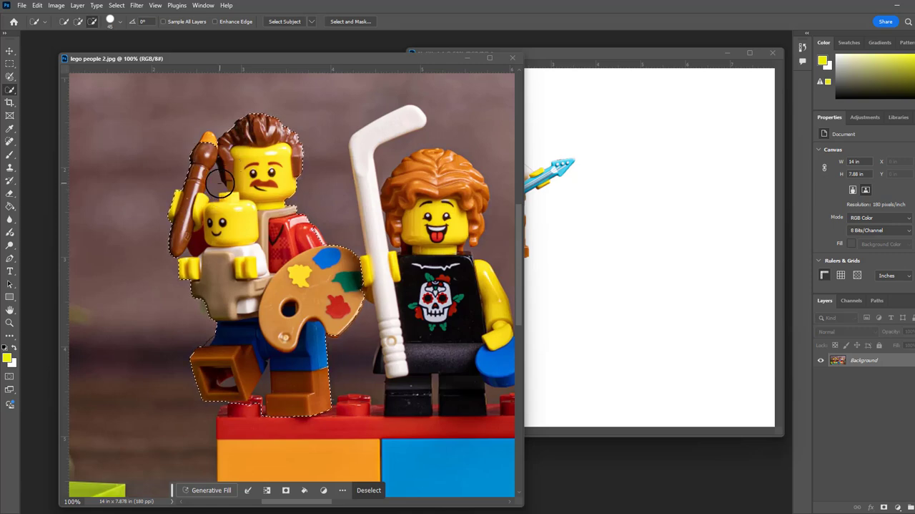
{"action": "key", "text": "bracketleft"}
{"action": "key", "text": "bracketleft"}
{"action": "left_click", "coordinate": [78, 22]}
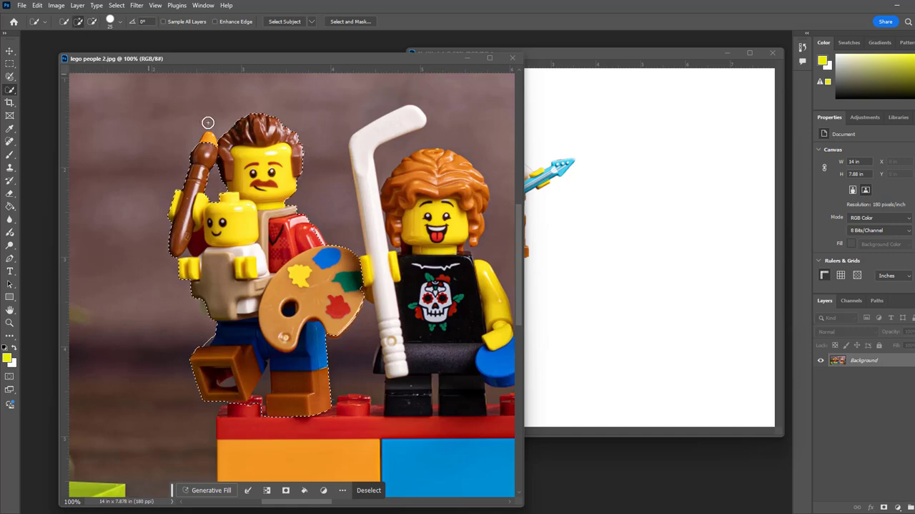
{"action": "left_click", "coordinate": [93, 22]}
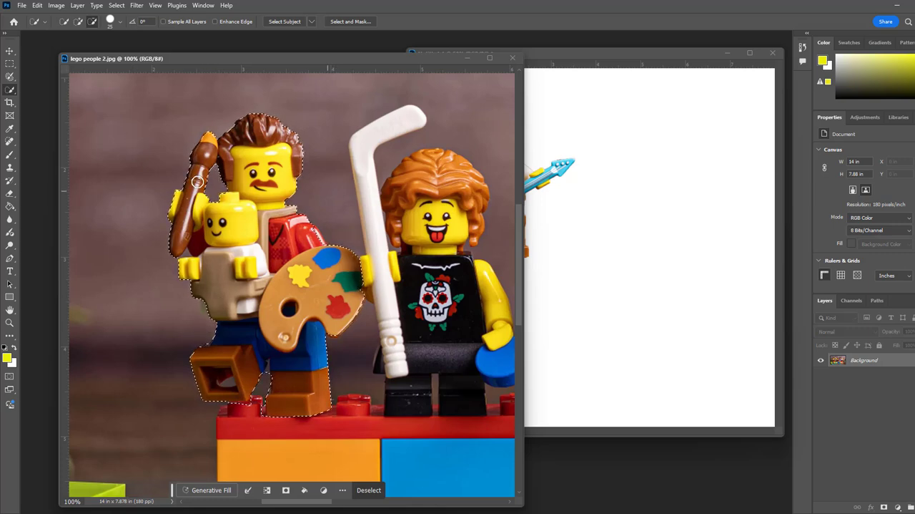
Step: Copy the selected mustached figure into the Untitled-1 document with the Move Tool, placing it below and to the right of the guitar player
{"action": "left_click", "coordinate": [9, 51]}
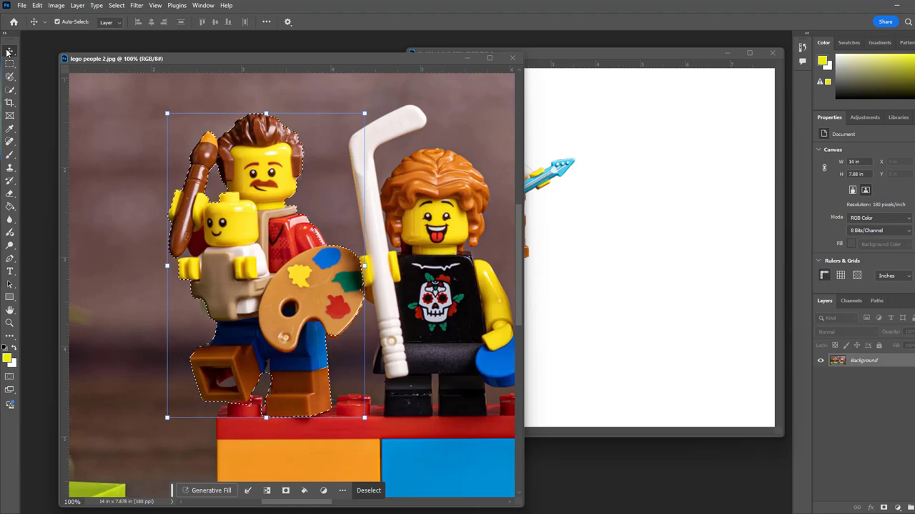
{"action": "mouse_move", "coordinate": [265, 291]}
{"action": "left_mouse_down"}
{"action": "mouse_move", "coordinate": [317, 262]}
{"action": "mouse_move", "coordinate": [671, 261]}
{"action": "mouse_move", "coordinate": [670, 296]}
{"action": "mouse_move", "coordinate": [654, 290]}
{"action": "left_mouse_up"}
{"action": "left_click", "coordinate": [751, 257]}
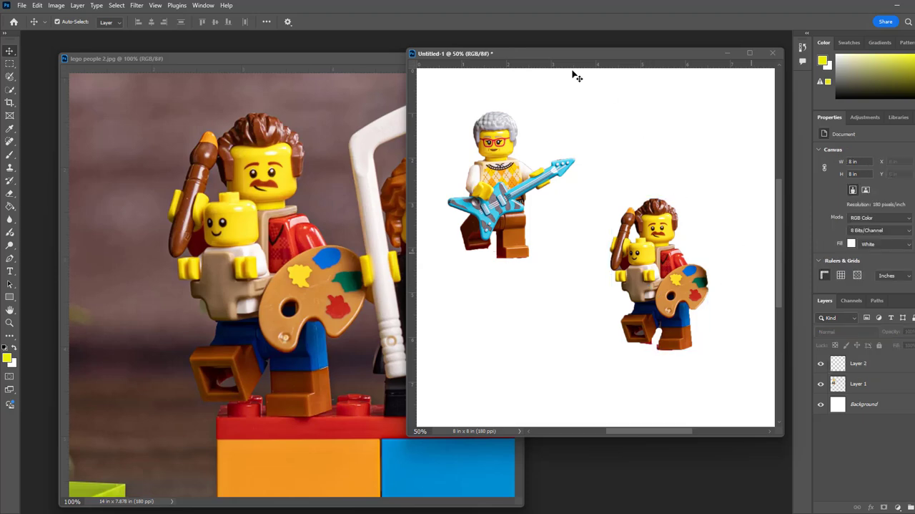
Step: Close lego people 2.jpg and shift the Untitled-1 window left into the freed workspace
{"action": "left_click", "coordinate": [372, 59]}
{"action": "left_click", "coordinate": [512, 58]}
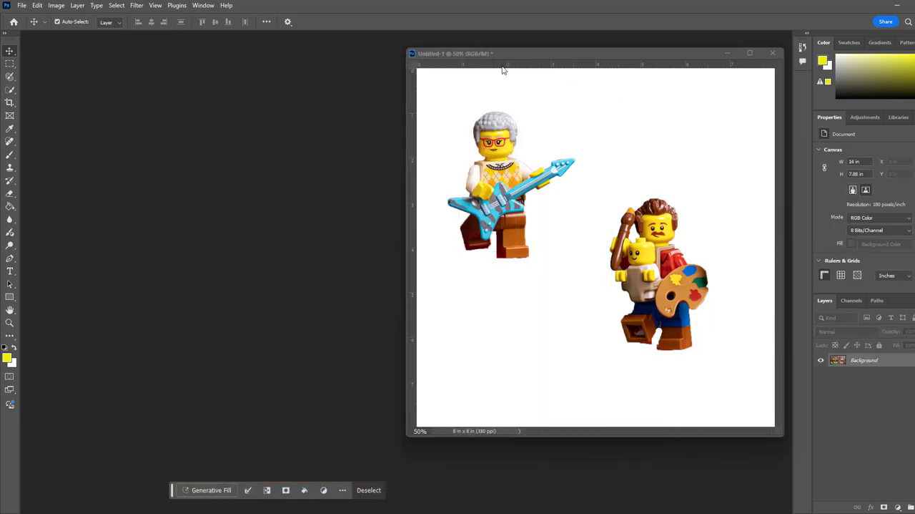
{"action": "left_click_drag", "start_coordinate": [584, 57], "coordinate": [305, 62]}
Step: Enlarge the mustached figure to about 2.93 x 4.5 inches with Free Transform and move it into the canvas's lower-right area
{"action": "left_click", "coordinate": [375, 272]}
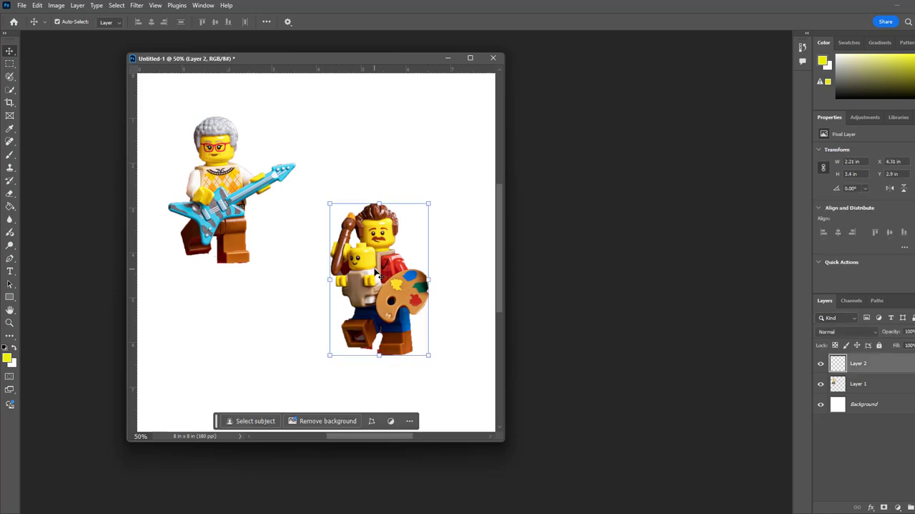
{"action": "key", "text": "ctrl+t"}
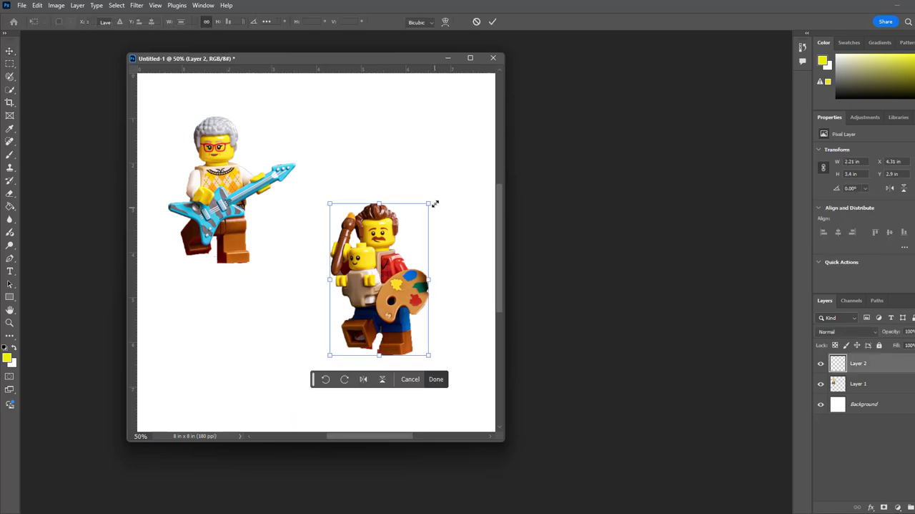
{"action": "left_click_drag", "start_coordinate": [429, 203], "coordinate": [461, 154]}
{"action": "left_click_drag", "start_coordinate": [432, 258], "coordinate": [438, 310]}
{"action": "key", "text": "Return"}
Step: Scale the guitar player's layer up to about 119% with Free Transform and move it near the canvas's upper edge
{"action": "left_click", "coordinate": [223, 201]}
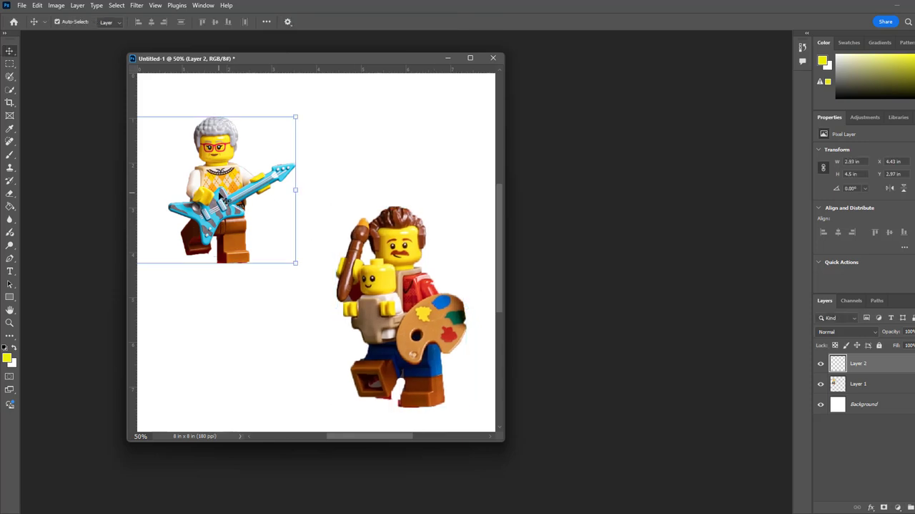
{"action": "key", "text": "ctrl+t"}
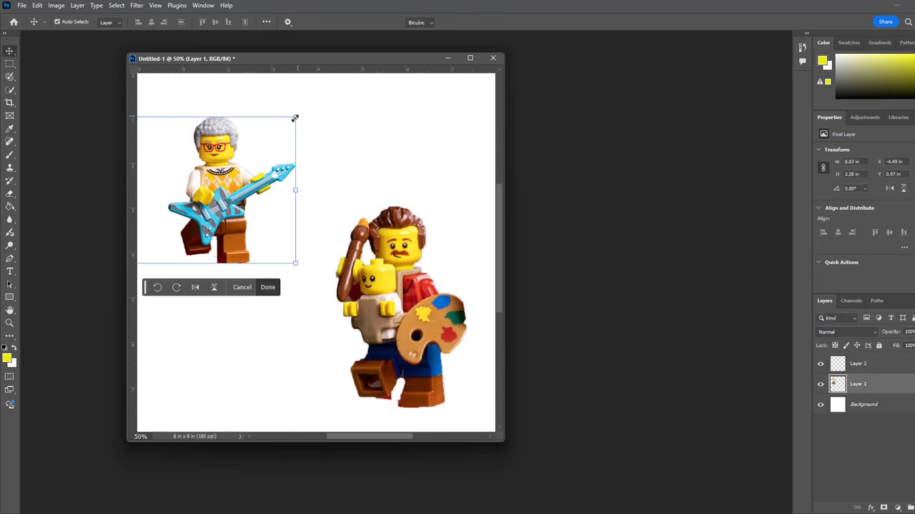
{"action": "left_click_drag", "start_coordinate": [295, 117], "coordinate": [363, 84]}
{"action": "left_click_drag", "start_coordinate": [289, 179], "coordinate": [252, 168]}
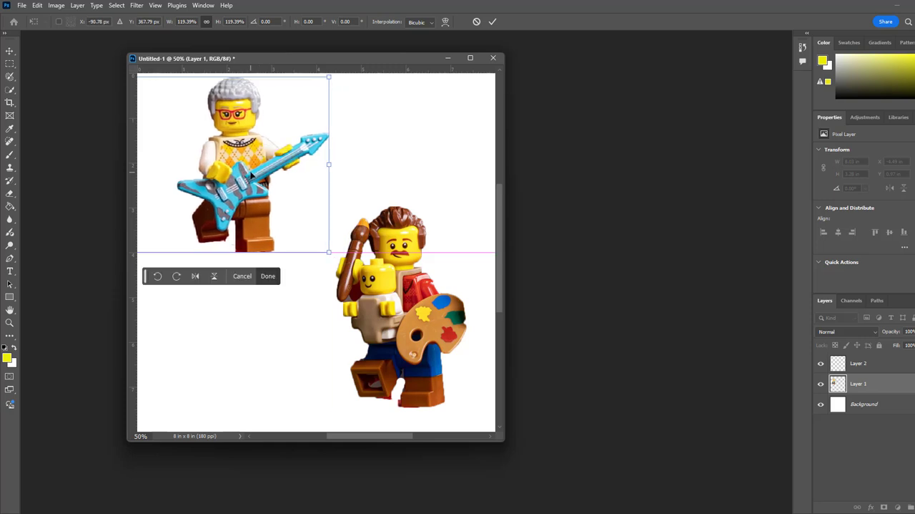
{"action": "key", "text": "Return"}
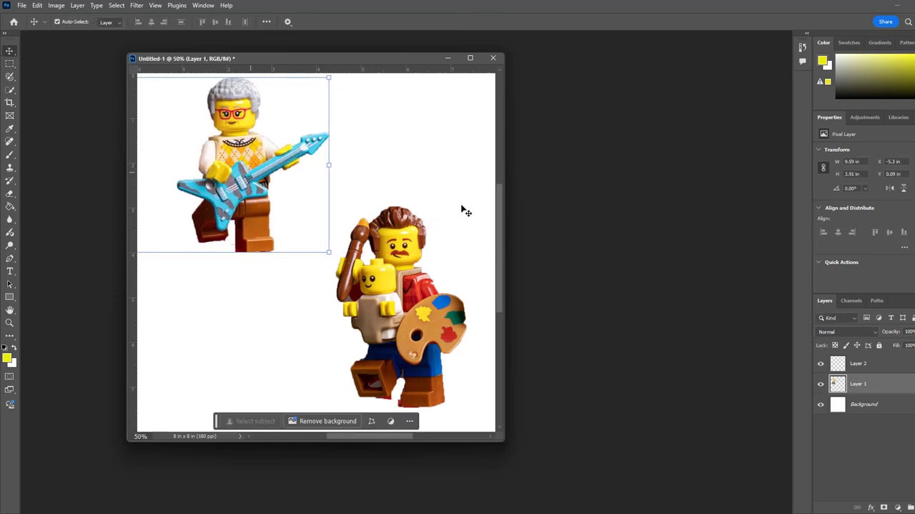
Step: Move the enlarged guitar player down to about 0.69 inches from the canvas's upper edge and deselect its layer
{"action": "left_click", "coordinate": [458, 205]}
{"action": "left_click_drag", "start_coordinate": [244, 187], "coordinate": [248, 211]}
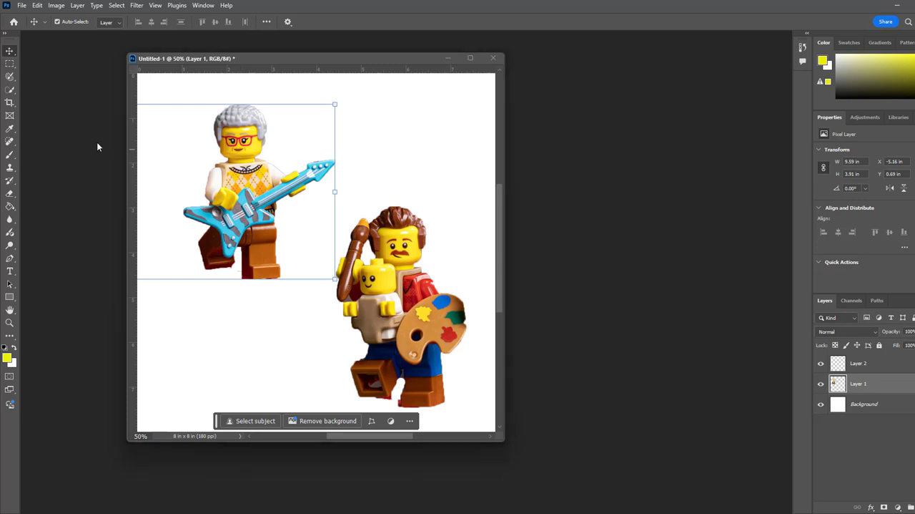
{"action": "left_click", "coordinate": [172, 84]}
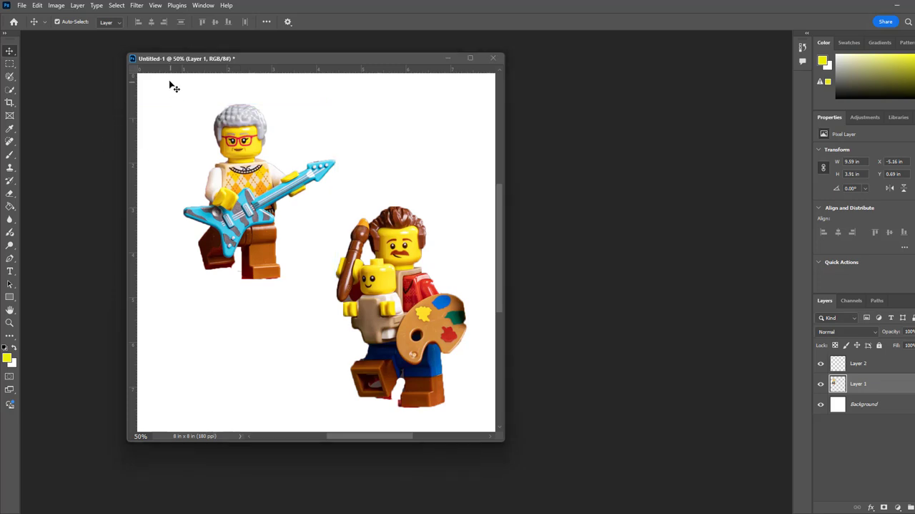
Step: Save a JPEG copy to the Desktop, naming it with the surname followed by "Lego 2", at quality 10 (Maximum), Progressive format
{"action": "left_click", "coordinate": [22, 5]}
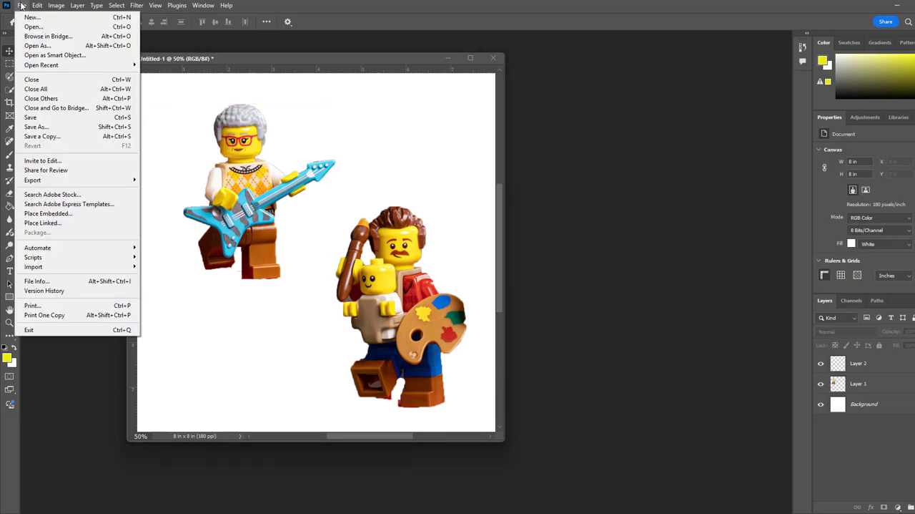
{"action": "left_click", "coordinate": [76, 137]}
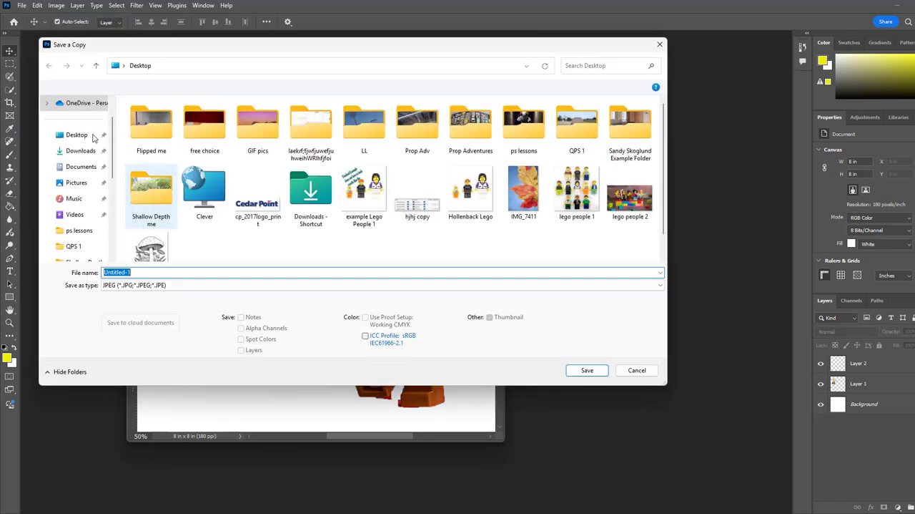
{"action": "left_click", "coordinate": [93, 136]}
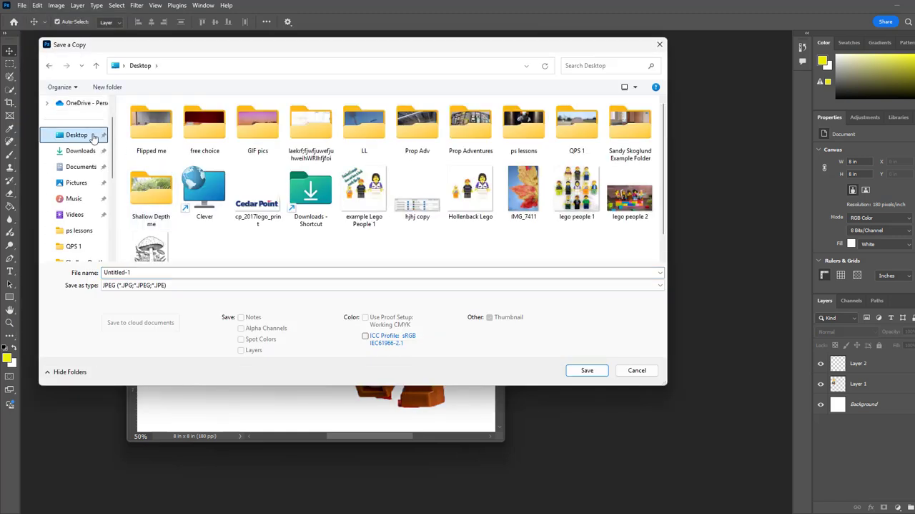
{"action": "left_click", "coordinate": [149, 272]}
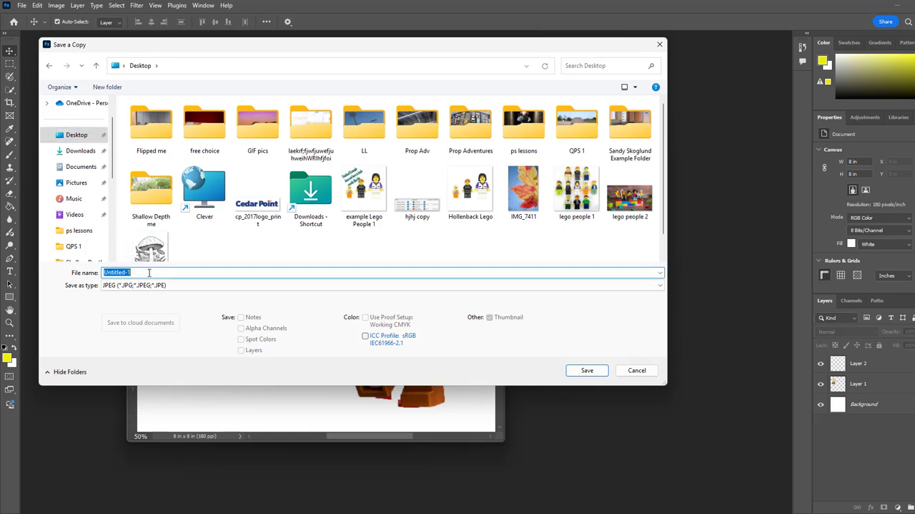
{"action": "type", "text": "Hollenbac"}
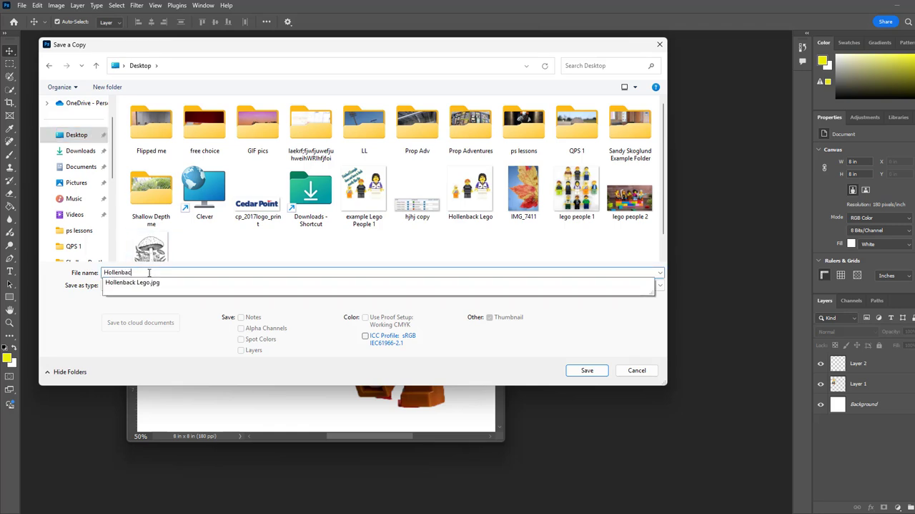
{"action": "type", "text": "k Lego 2"}
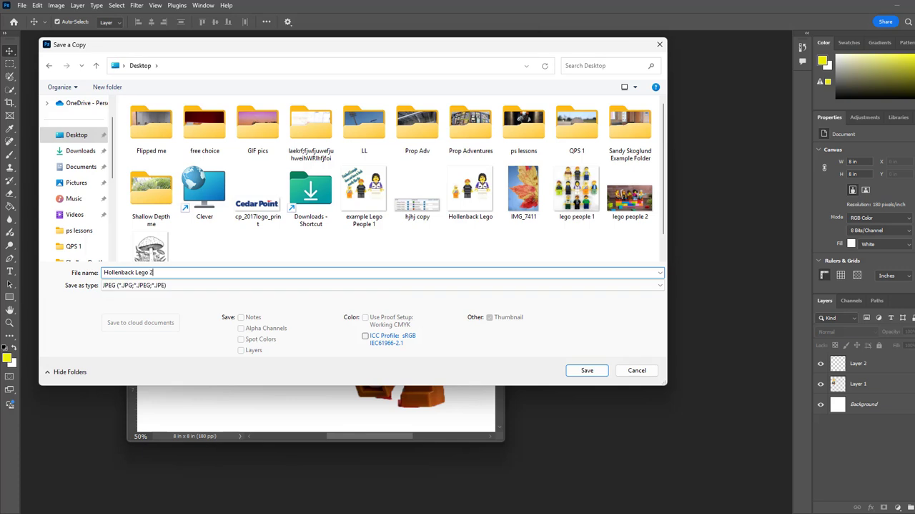
{"action": "left_click", "coordinate": [63, 136]}
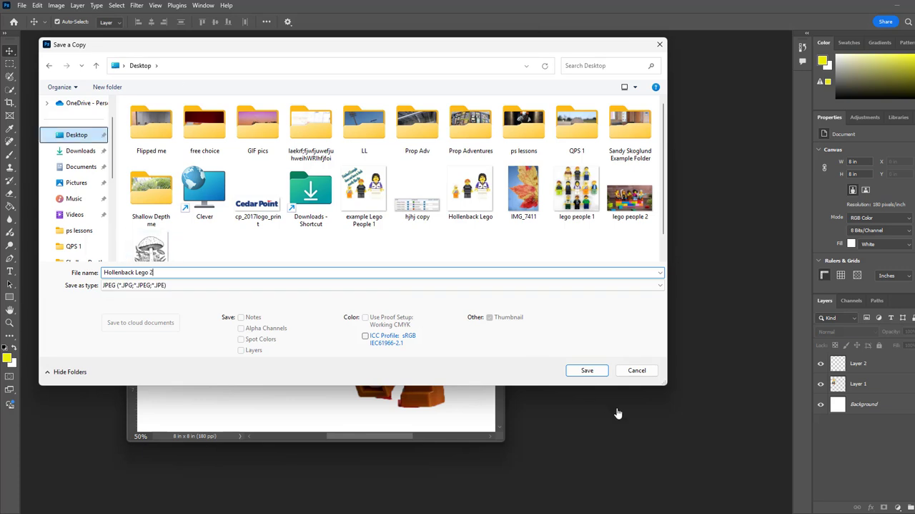
{"action": "left_click", "coordinate": [586, 371]}
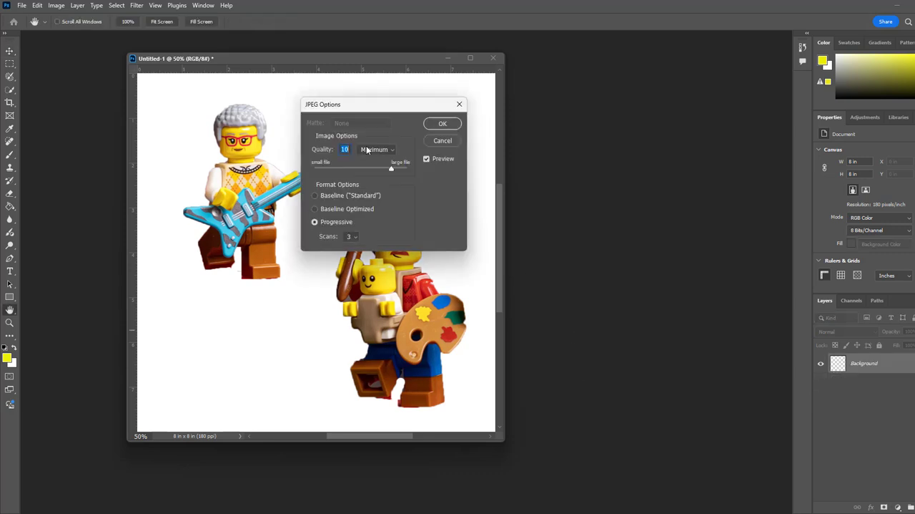
{"action": "left_click", "coordinate": [443, 124]}
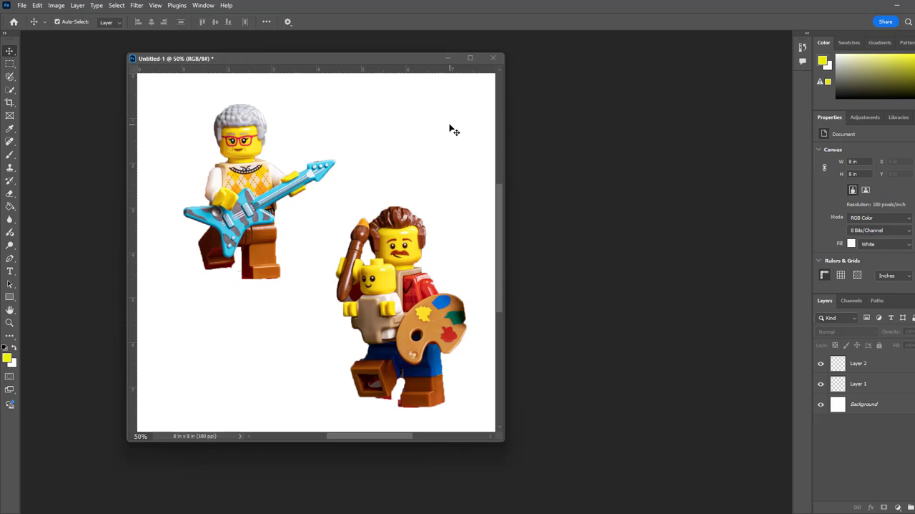